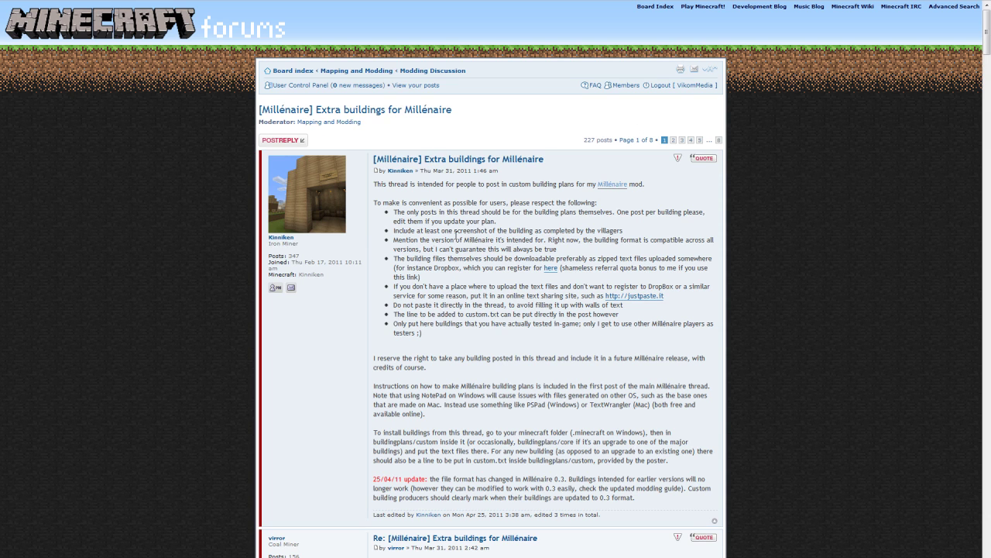
# Step: Review the Extra buildings for Millénaire forum thread and the download page of the Millenaire Mod 1.5_01 0.3.3 zip
pyautogui.scroll(-5, 393, 391)
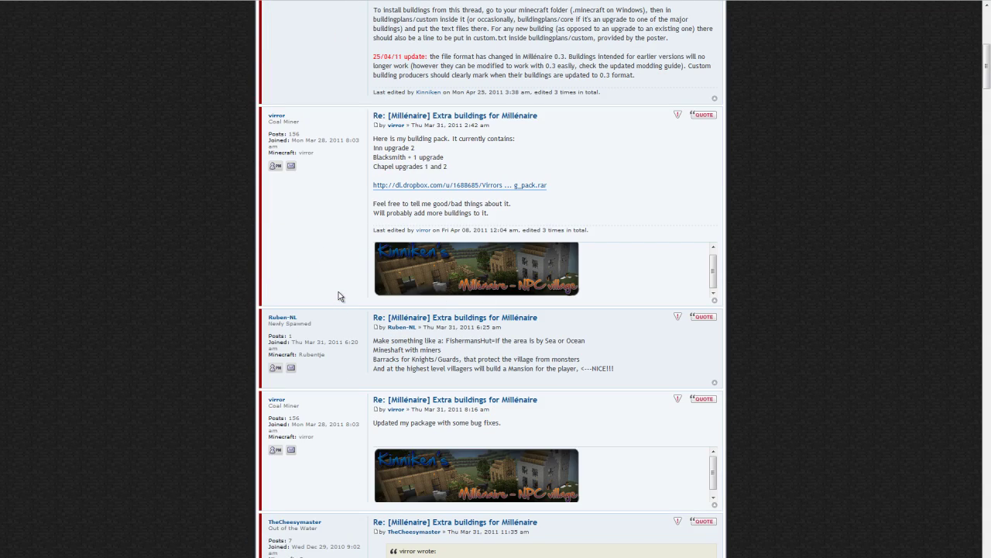
pyautogui.scroll(4, 339, 291)
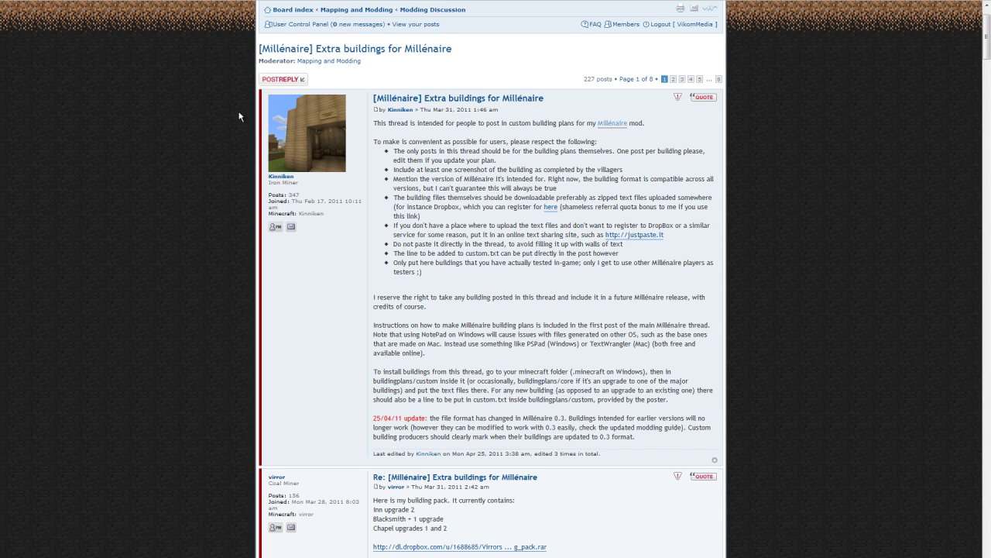
pyautogui.hotkey('alt', 'Left')
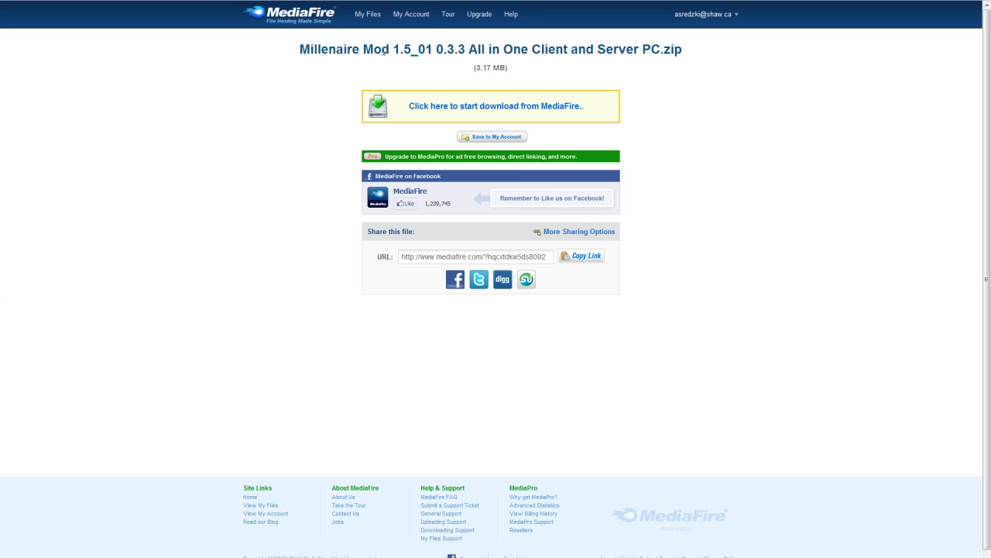
pyautogui.moveTo(299, 51); pyautogui.dragTo(662, 49)
pyautogui.click(691, 53)
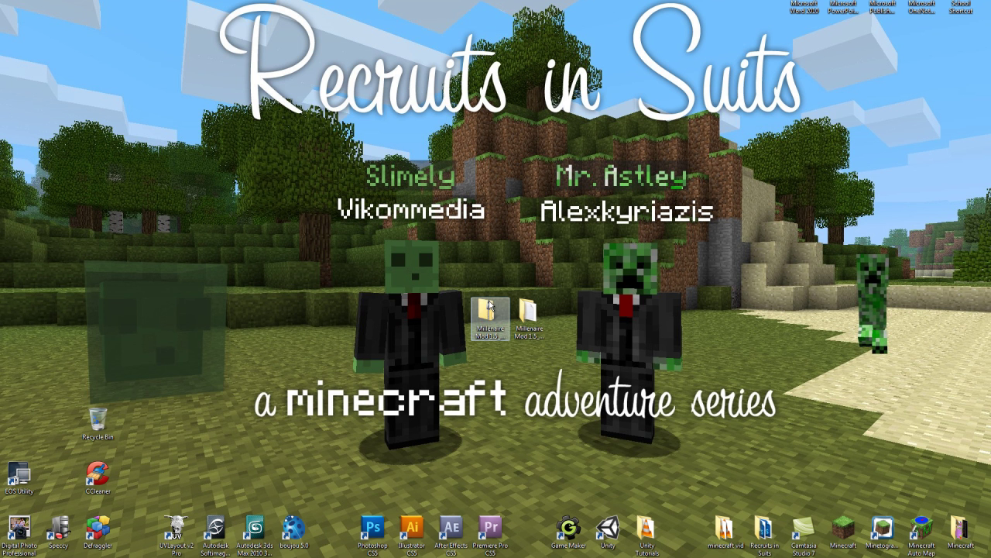
# Step: Open the extracted Millenaire Mod 1.5_01 0.3.3 folder on the desktop
pyautogui.click(489, 308)
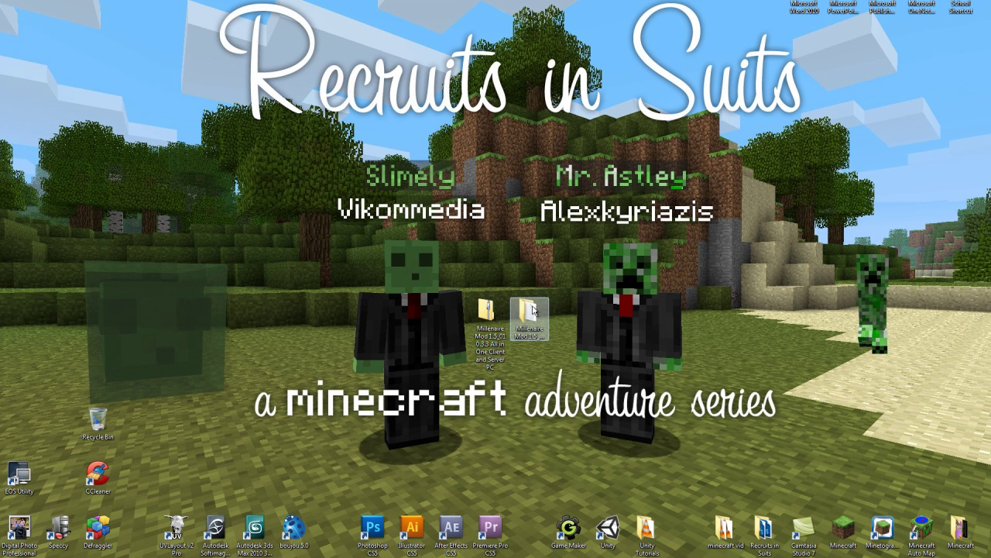
pyautogui.click(530, 310)
pyautogui.doubleClick(540, 322)
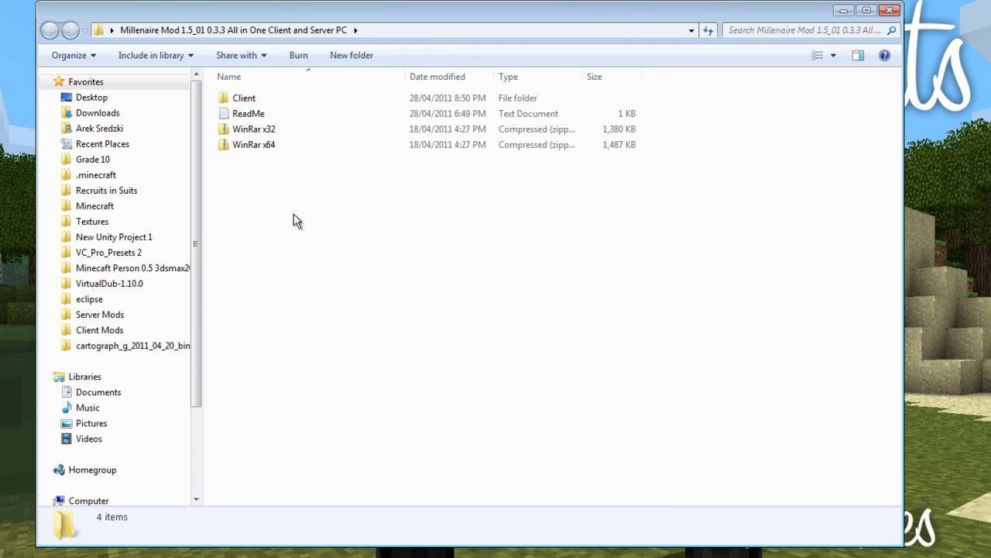
# Step: Examine the contents of the mod folder, including the WinRar x32 and WinRar x64 archives
pyautogui.moveTo(275, 243); pyautogui.dragTo(259, 123)
pyautogui.click(271, 180)
pyautogui.click(277, 147)
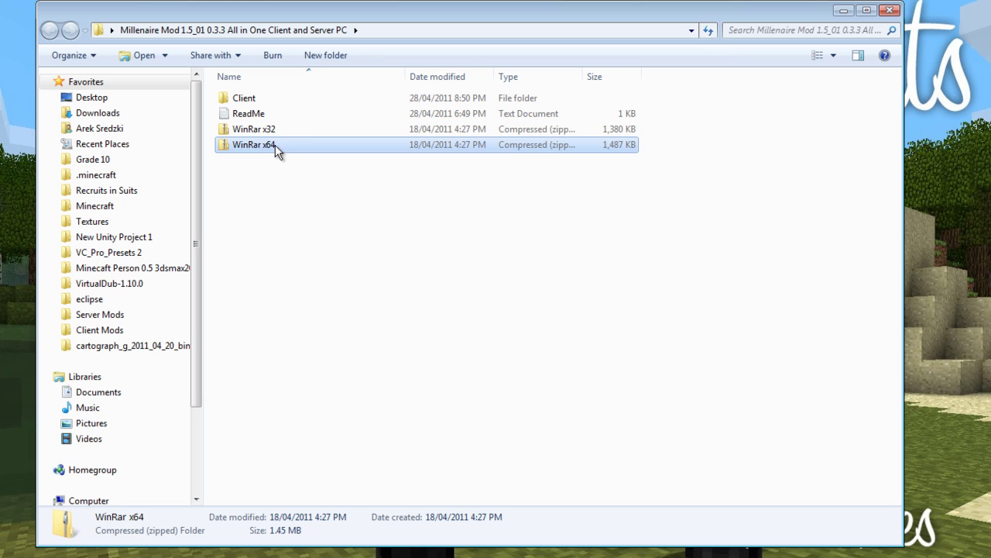
pyautogui.click(278, 131)
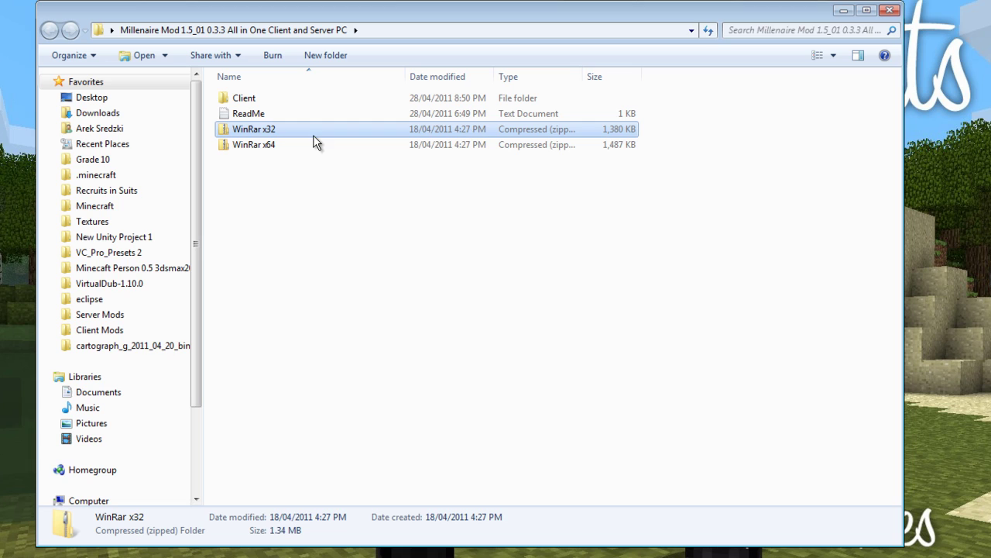
pyautogui.moveTo(696, 150); pyautogui.dragTo(625, 133)
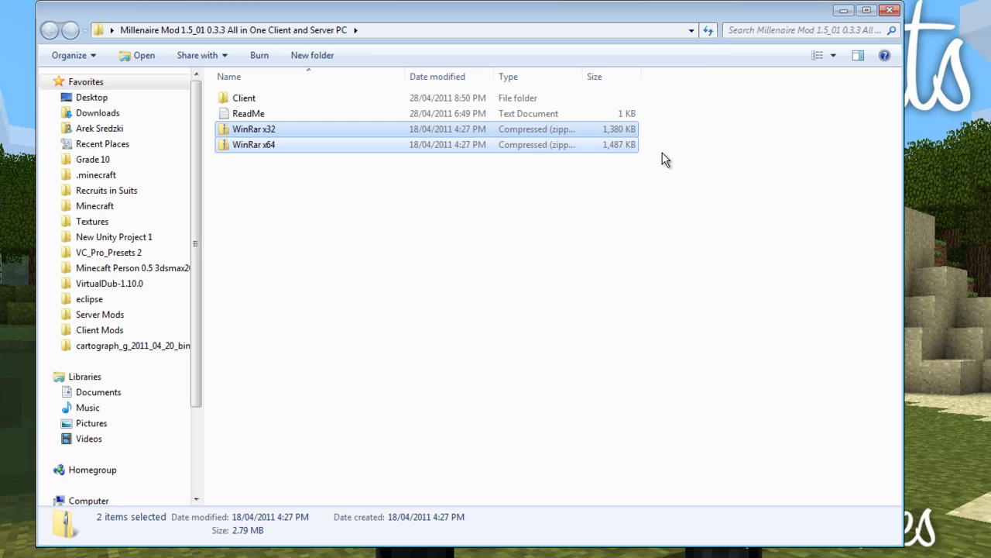
pyautogui.moveTo(663, 154); pyautogui.dragTo(645, 146)
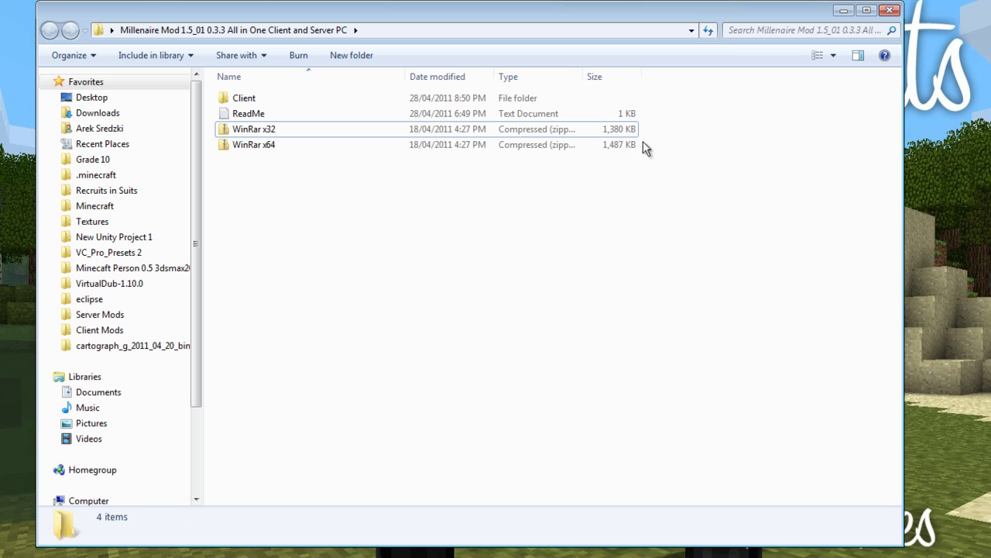
# Step: Open the Client folder, check the contents of its Put in minecraft folder, and return to Client
pyautogui.doubleClick(259, 98)
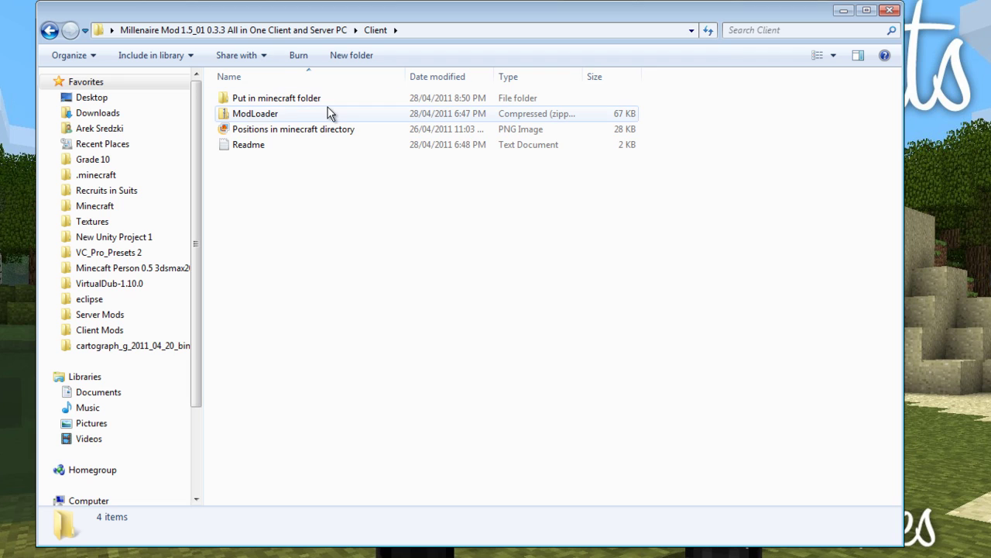
pyautogui.doubleClick(251, 98)
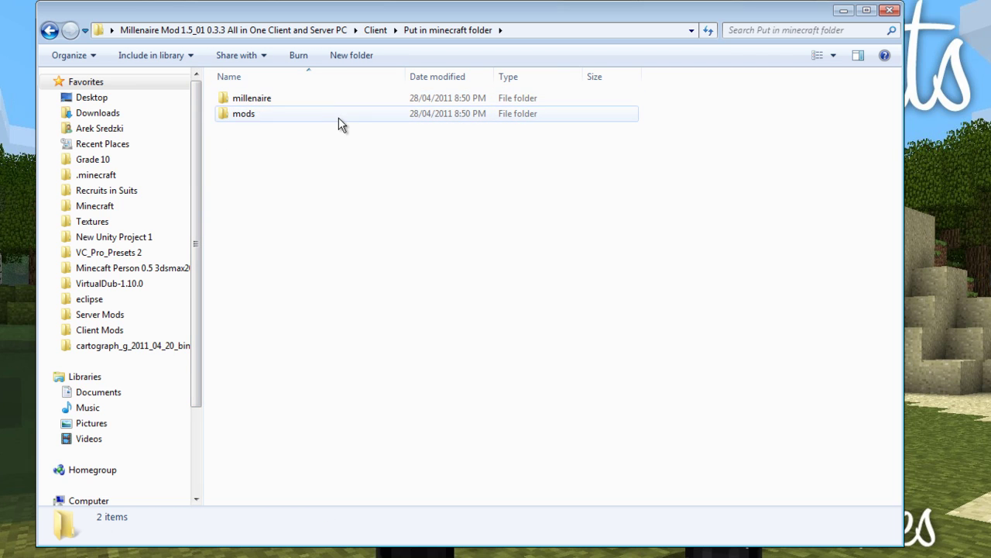
pyautogui.click(377, 31)
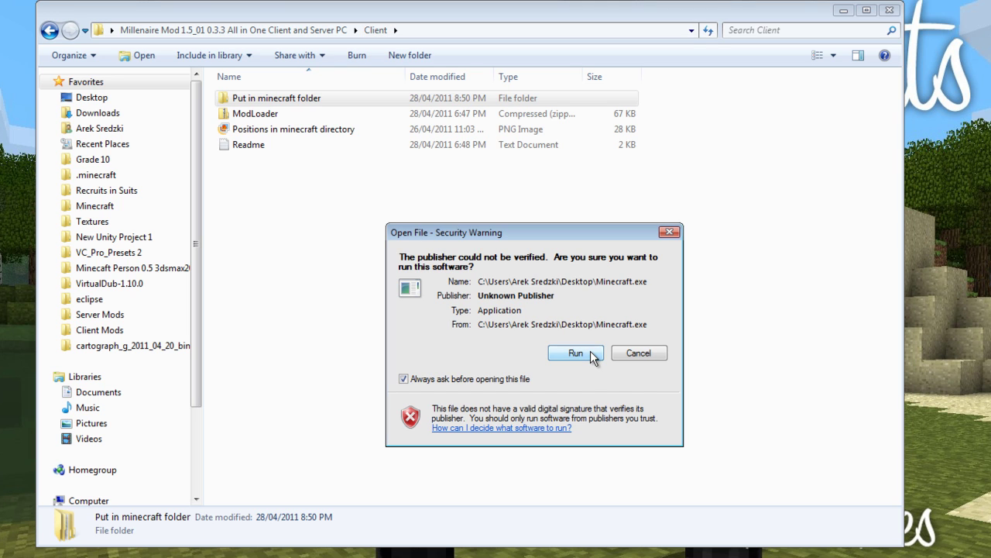
# Step: Run Minecraft.exe and set the launcher options to force a game update
pyautogui.press('Return')
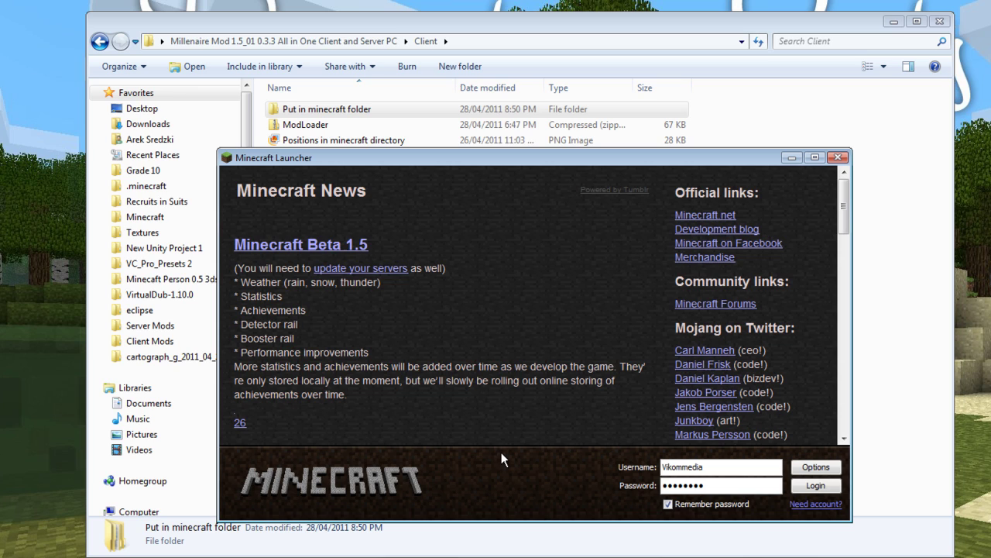
pyautogui.click(816, 467)
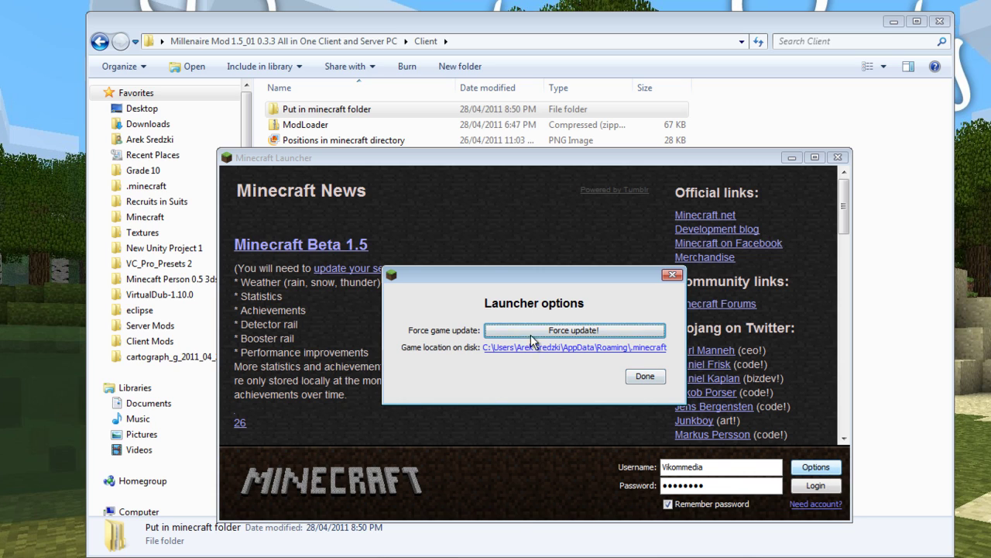
pyautogui.click(605, 335)
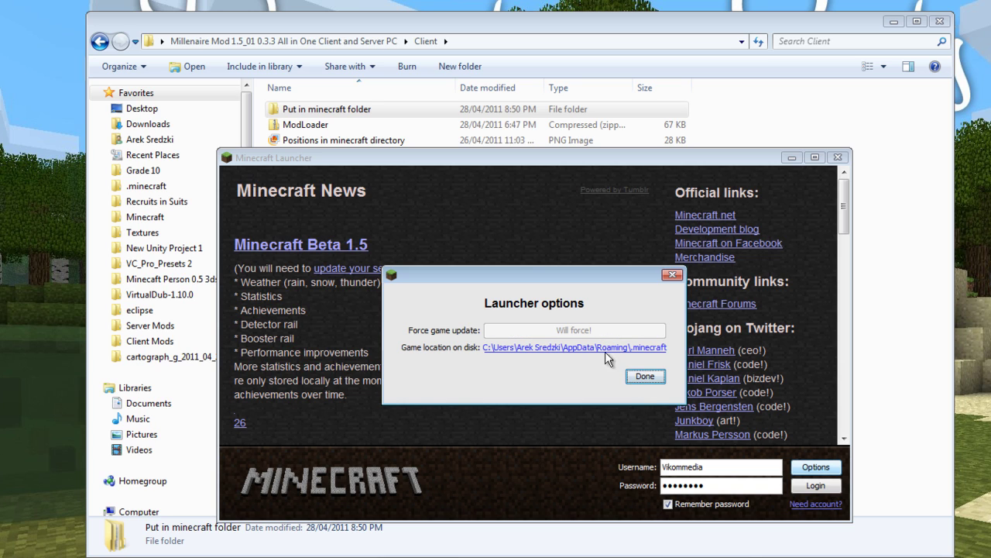
pyautogui.click(647, 379)
# Step: Log in to Minecraft so the forced update runs, and close the game once its main menu loads
pyautogui.click(805, 480)
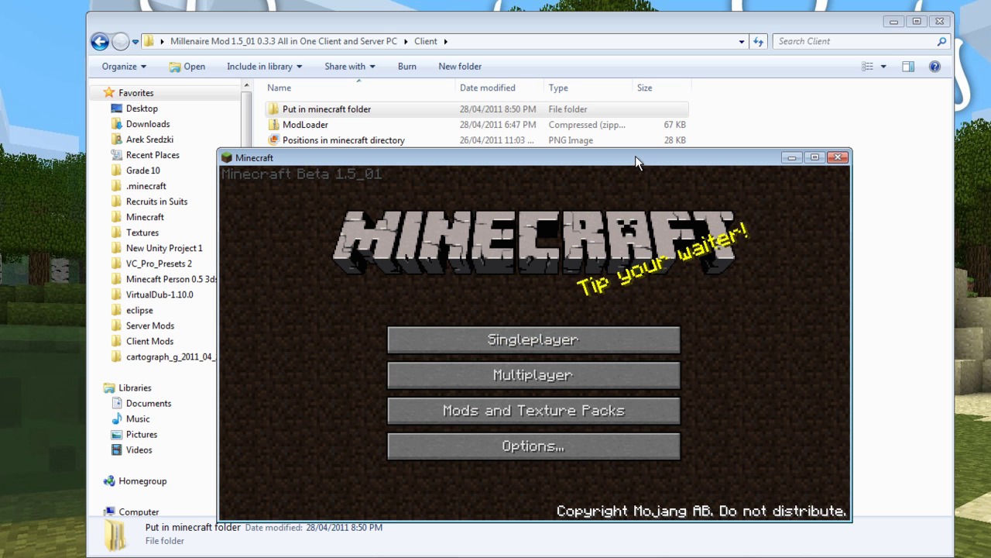
pyautogui.moveTo(635, 156); pyautogui.dragTo(600, 129)
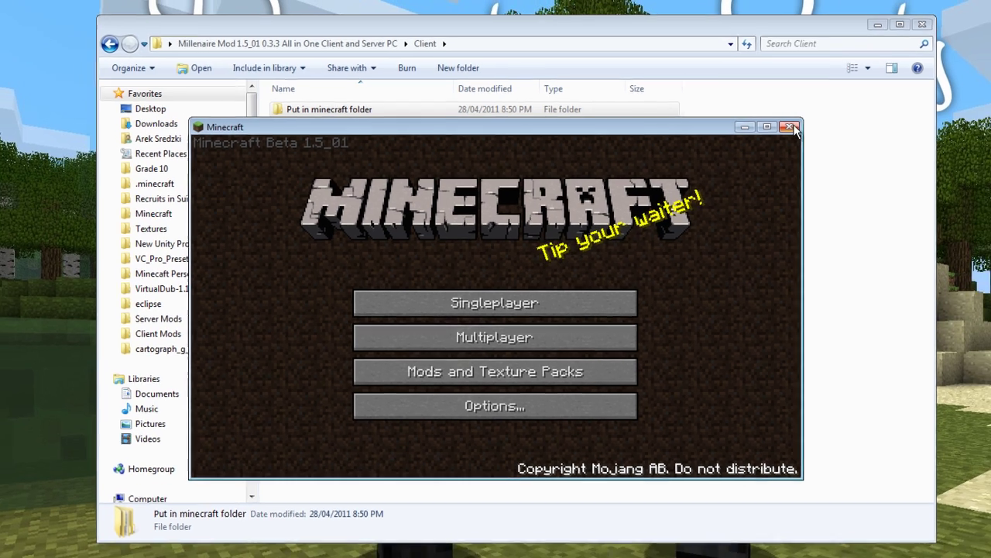
pyautogui.click(791, 127)
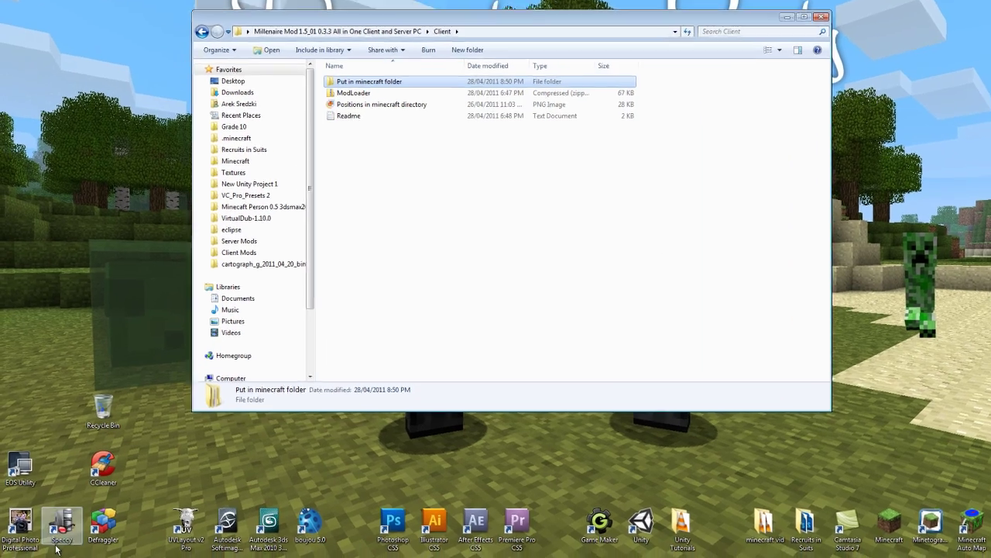
# Step: Go to the %appdata% location and open the .minecraft folder
pyautogui.click(14, 557)
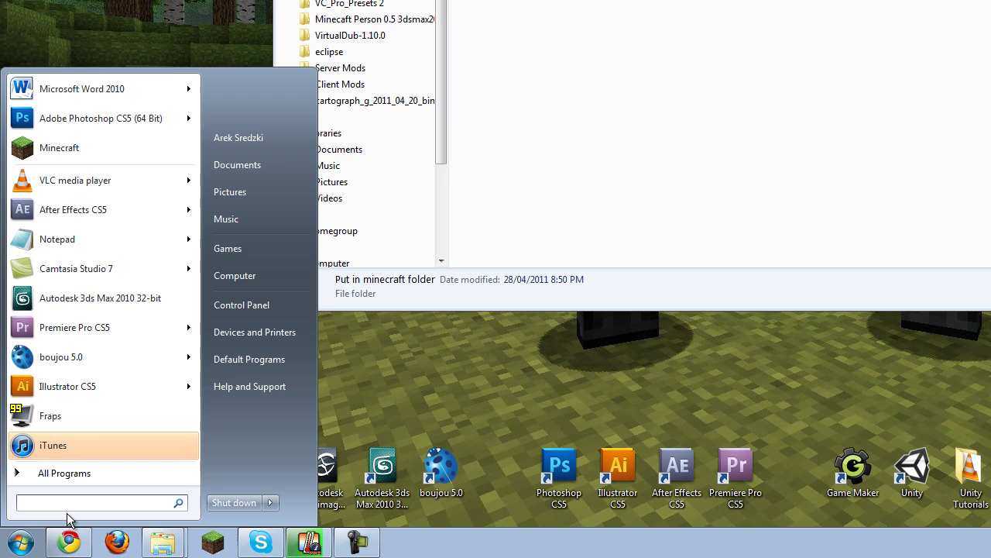
pyautogui.write('%app')
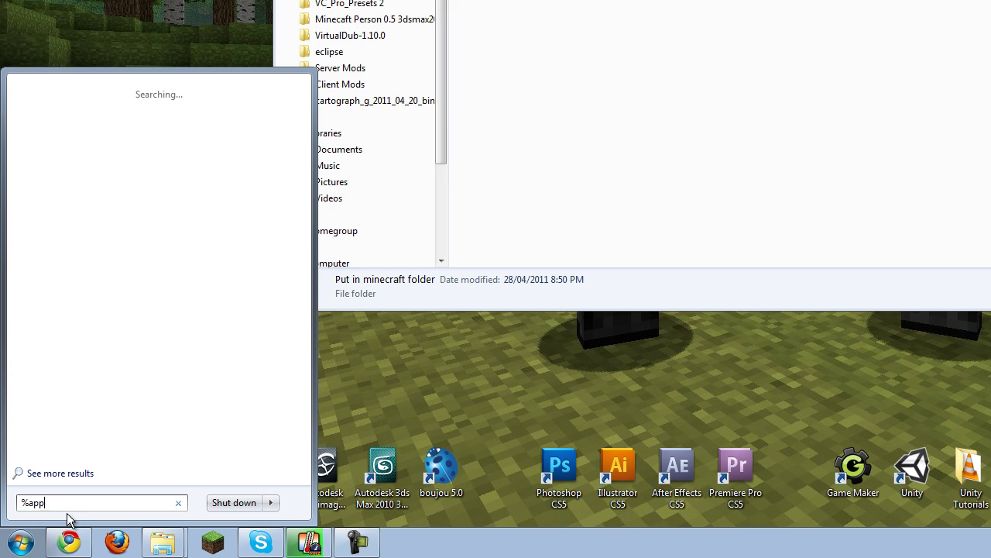
pyautogui.write('data%')
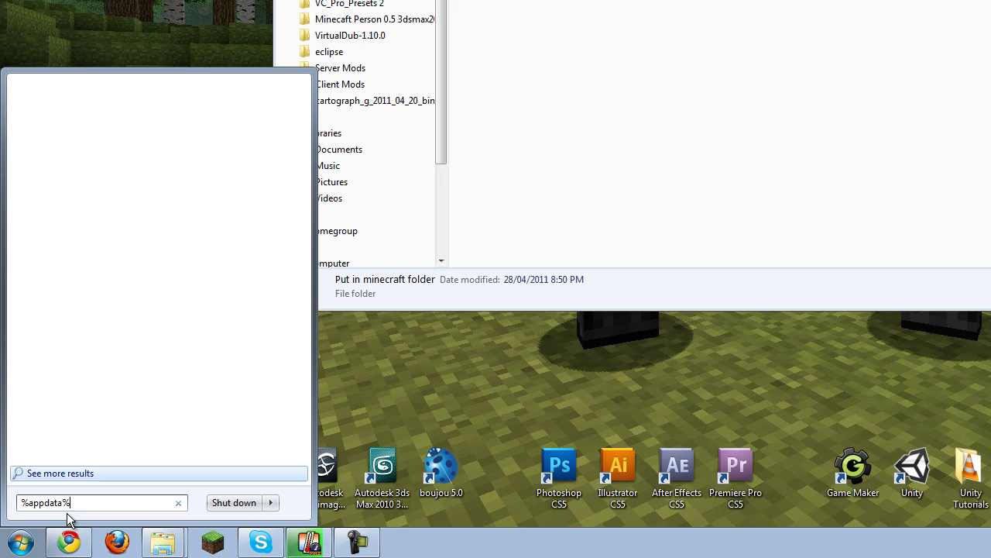
pyautogui.press('Return')
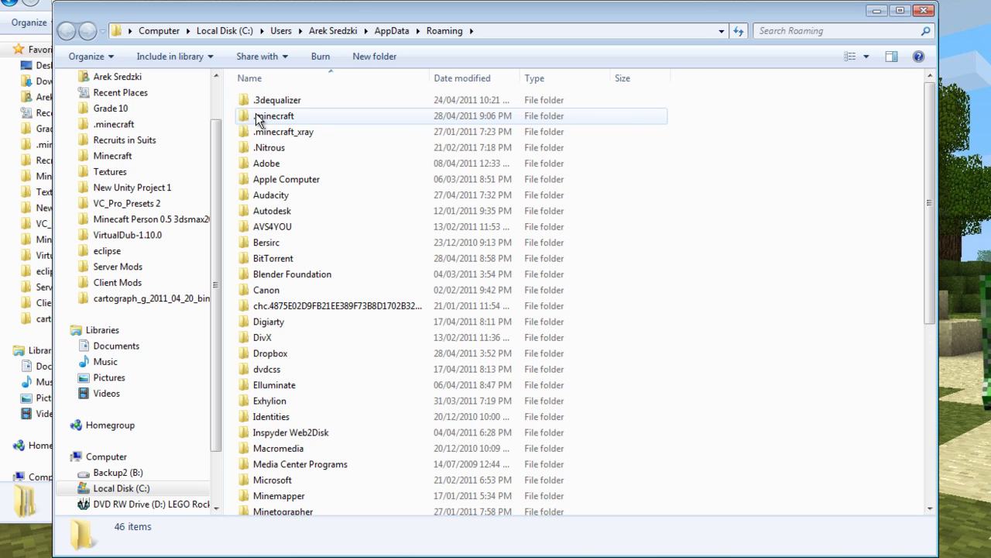
pyautogui.doubleClick(256, 116)
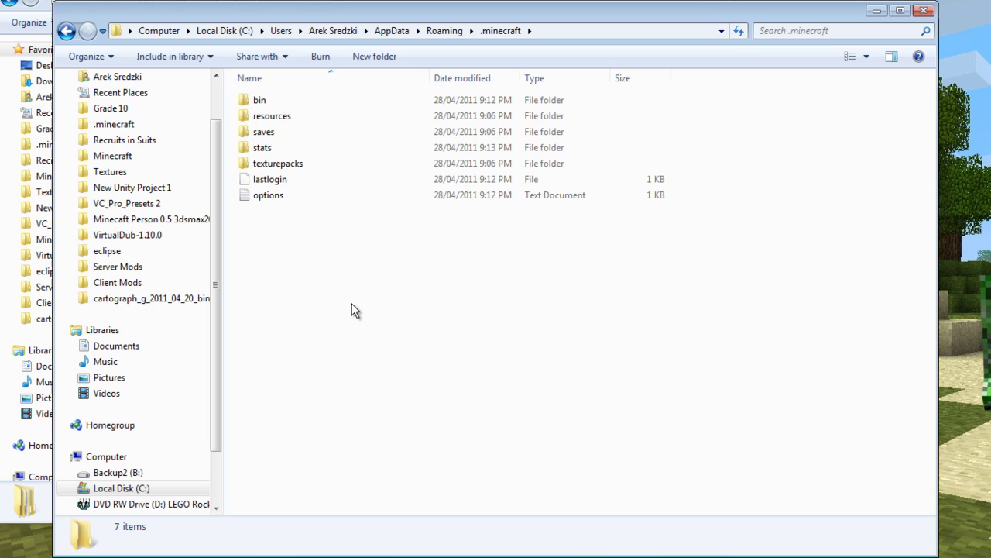
pyautogui.moveTo(352, 303); pyautogui.dragTo(321, 99)
pyautogui.click(317, 307)
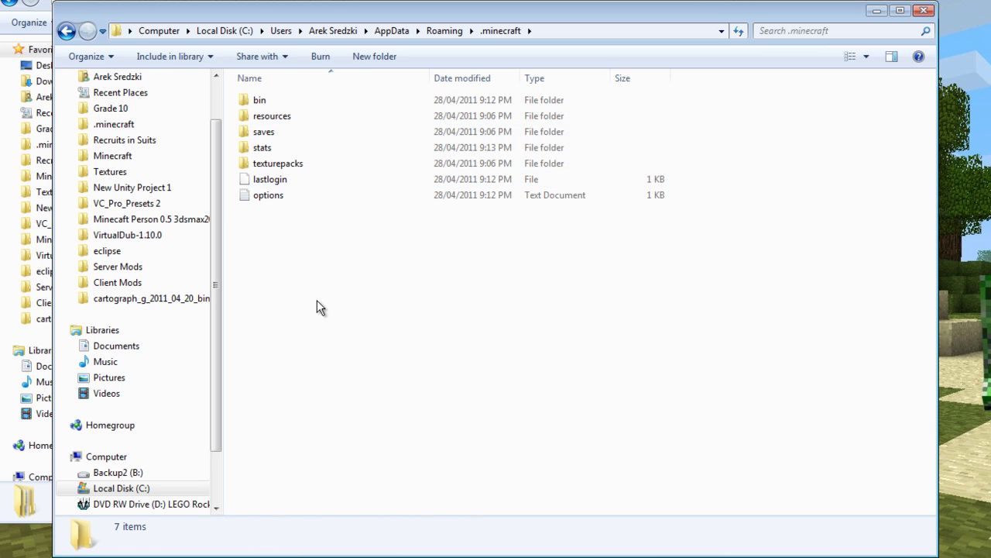
# Step: Open the bin folder inside .minecraft
pyautogui.click(278, 116)
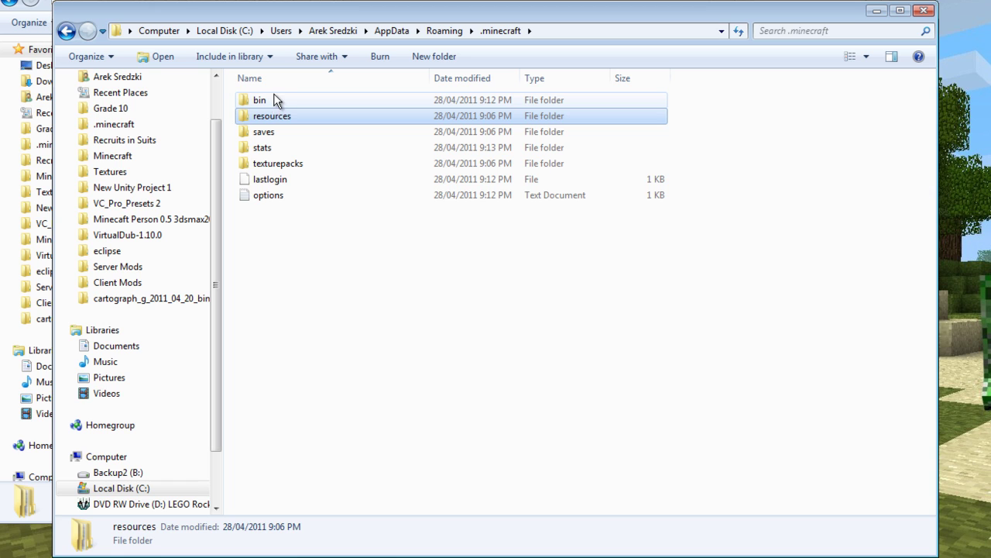
pyautogui.click(272, 100)
pyautogui.doubleClick(272, 100)
pyautogui.moveTo(333, 265); pyautogui.dragTo(305, 97)
pyautogui.click(333, 288)
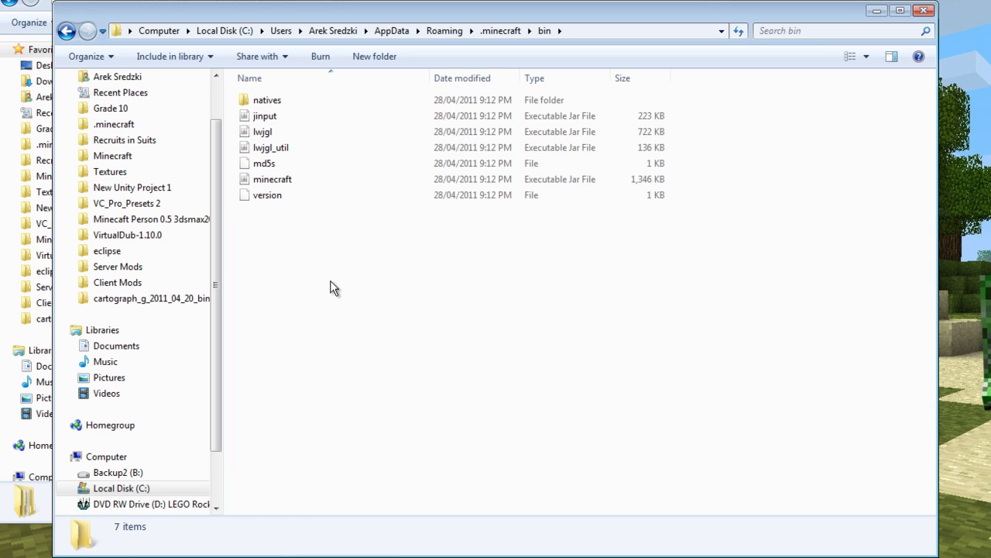
# Step: Open the minecraft executable jar file as an archive with WinRAR
pyautogui.rightClick(291, 181)
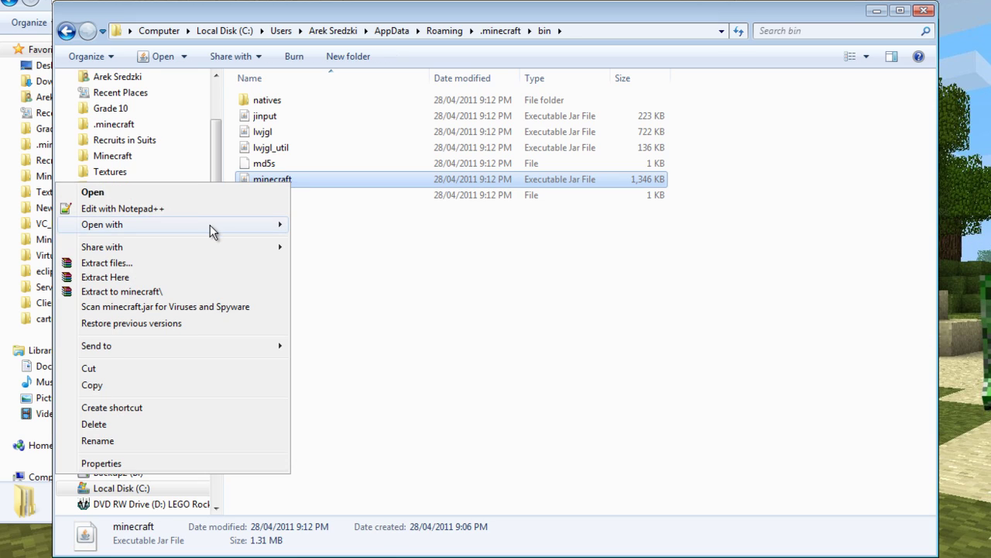
pyautogui.moveTo(210, 225)
pyautogui.click(323, 2)
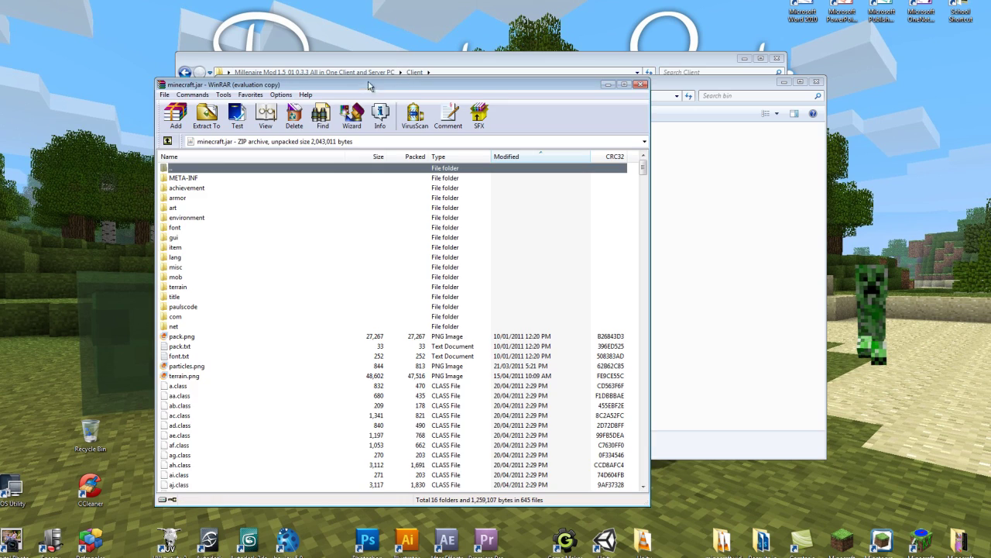
pyautogui.click(458, 299)
# Step: Arrange the windows so the minecraft.jar archive sits beside the bin folder and the mod's Client folder
pyautogui.moveTo(344, 88); pyautogui.dragTo(670, 45)
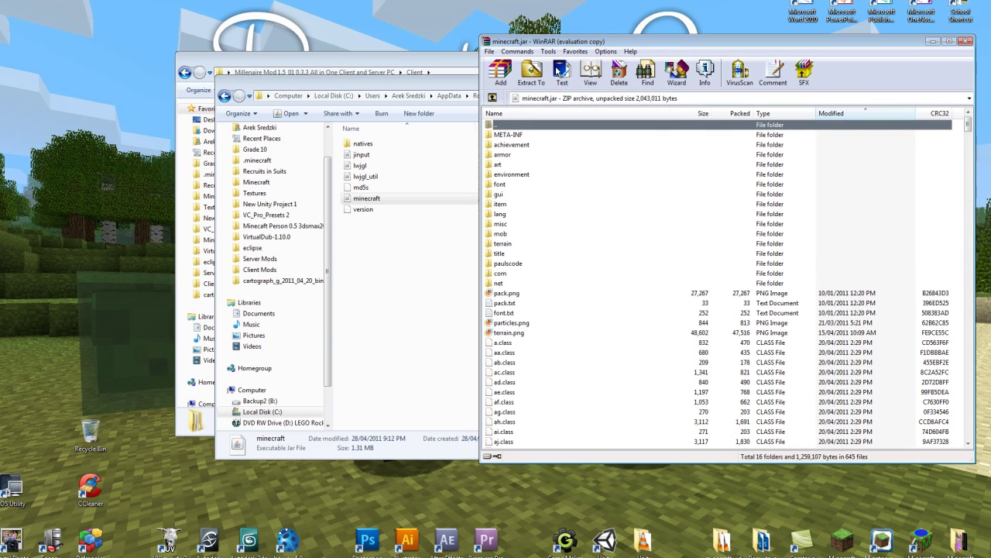
pyautogui.moveTo(378, 85); pyautogui.dragTo(244, 96)
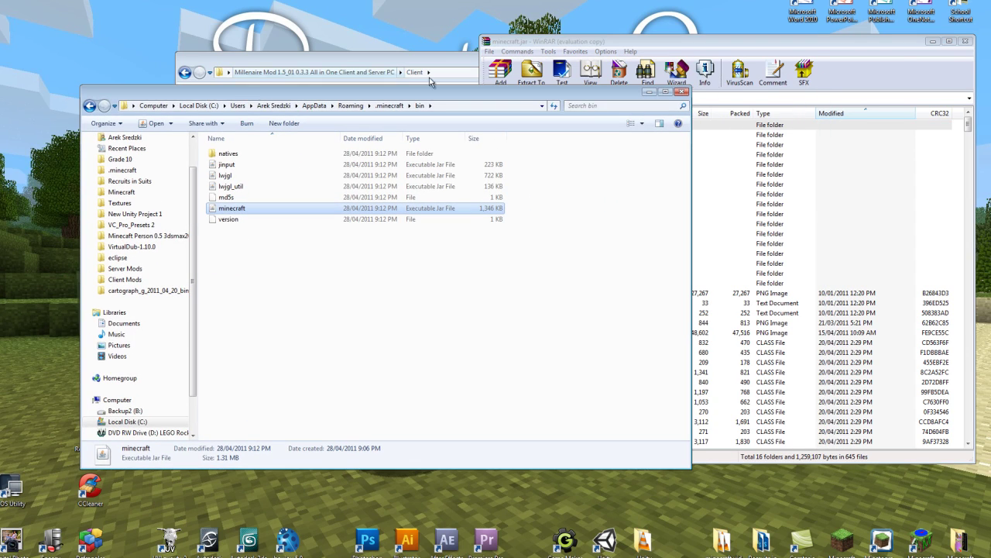
pyautogui.moveTo(829, 40); pyautogui.dragTo(813, 37)
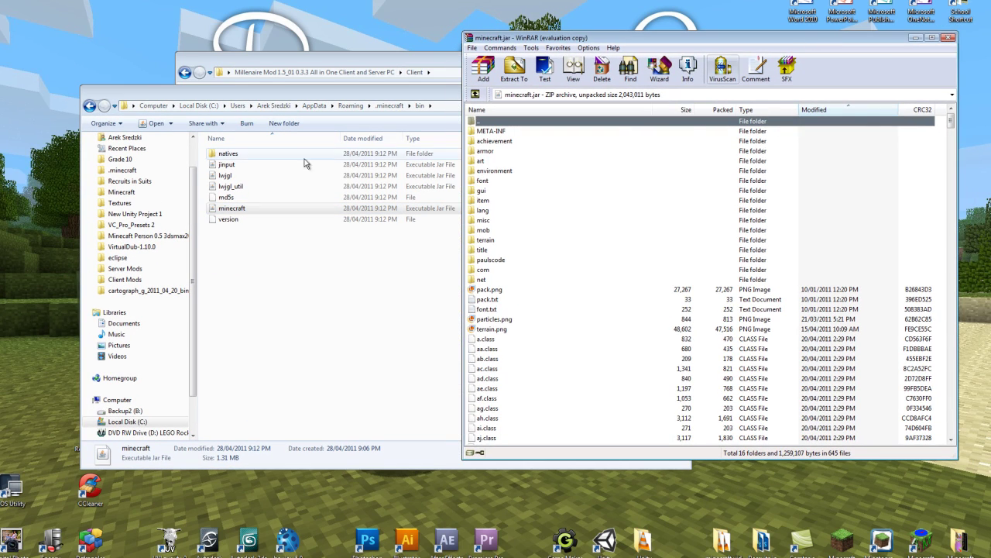
pyautogui.click(263, 89)
pyautogui.moveTo(330, 64); pyautogui.dragTo(229, 51)
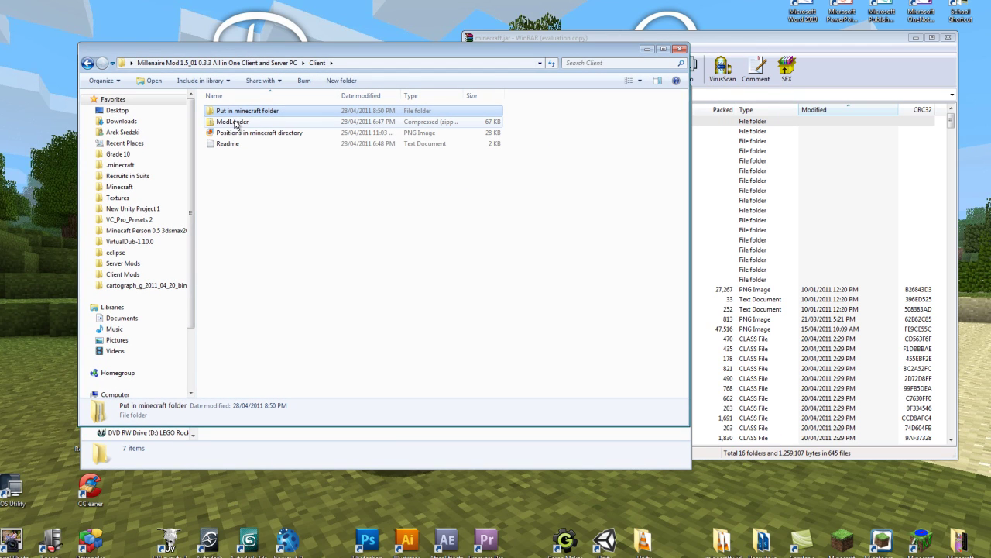
# Step: Open the ModLoader zip from the Client folder with WinRAR
pyautogui.click(237, 126)
pyautogui.rightClick(236, 126)
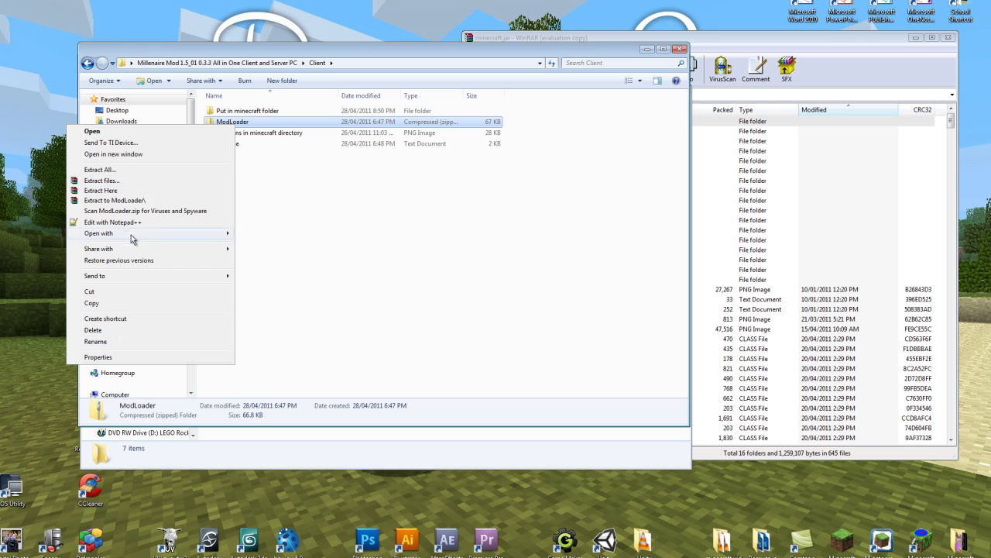
pyautogui.moveTo(130, 235)
pyautogui.click(283, 243)
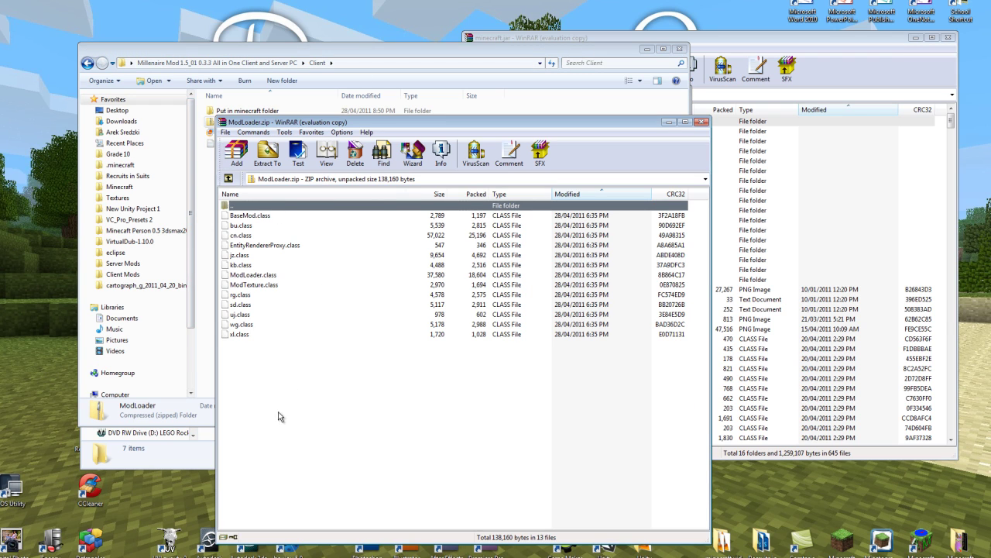
# Step: Add all the class files from ModLoader.zip to the minecraft.jar archive, using the add and replace files update mode
pyautogui.click(538, 341)
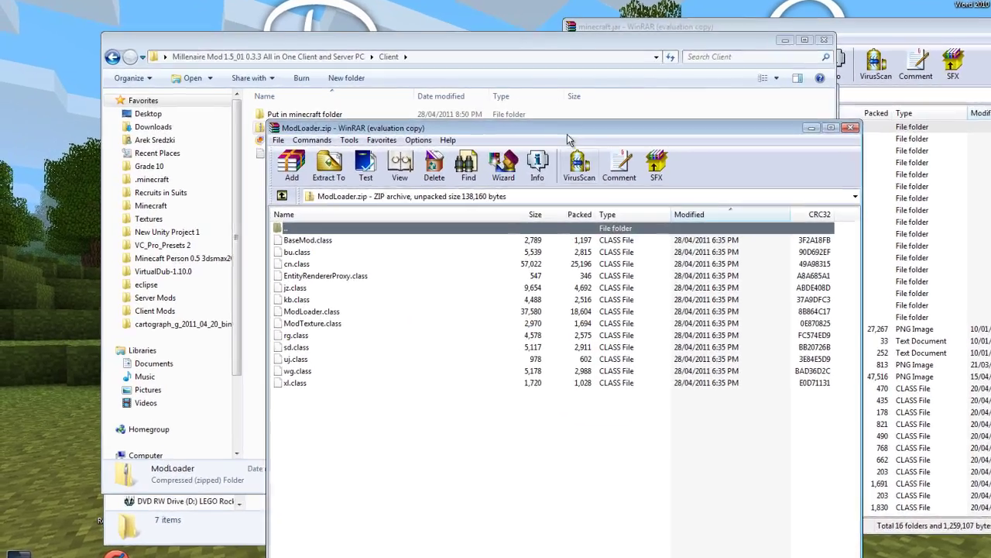
pyautogui.moveTo(619, 136); pyautogui.dragTo(391, 16)
pyautogui.hotkey('alt', 'Tab')
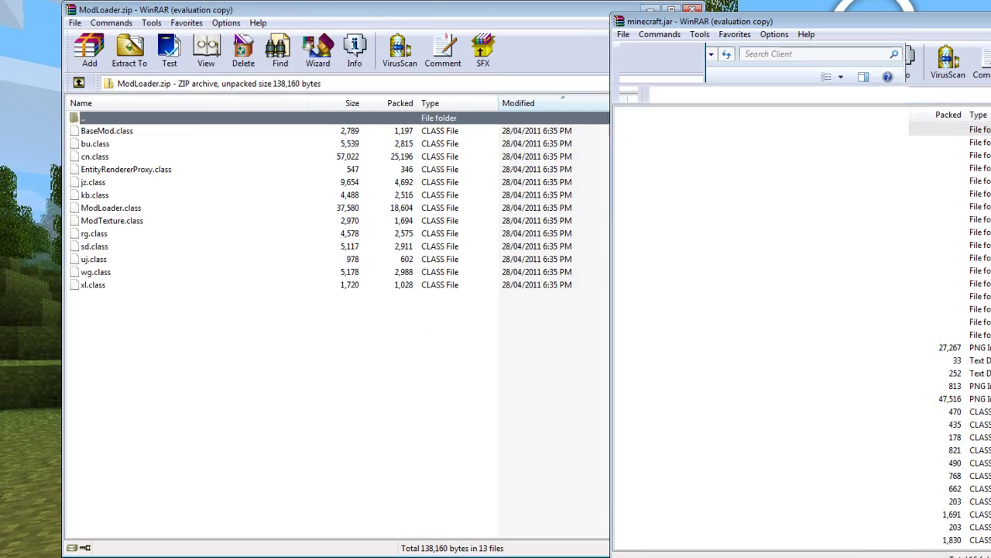
pyautogui.moveTo(121, 396); pyautogui.dragTo(132, 130)
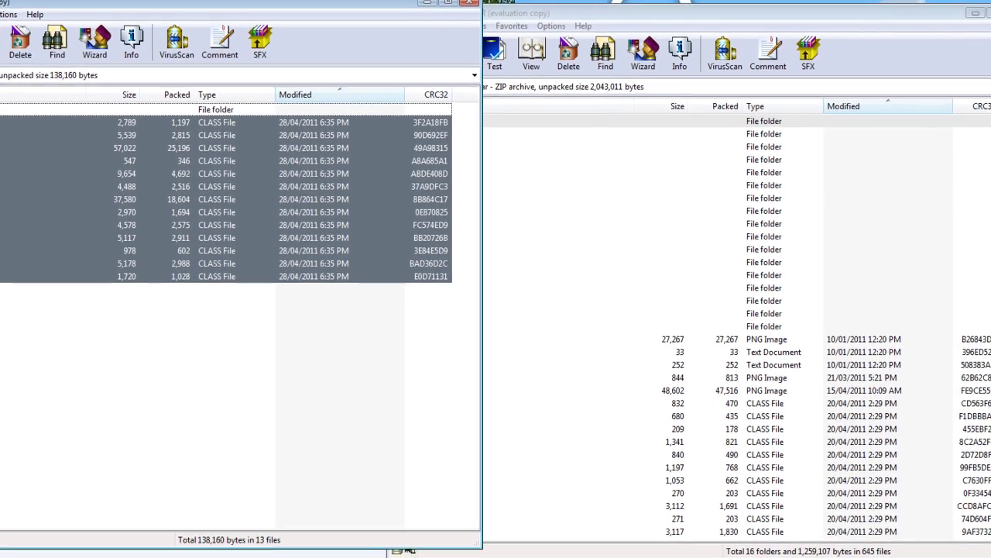
pyautogui.click(923, 182)
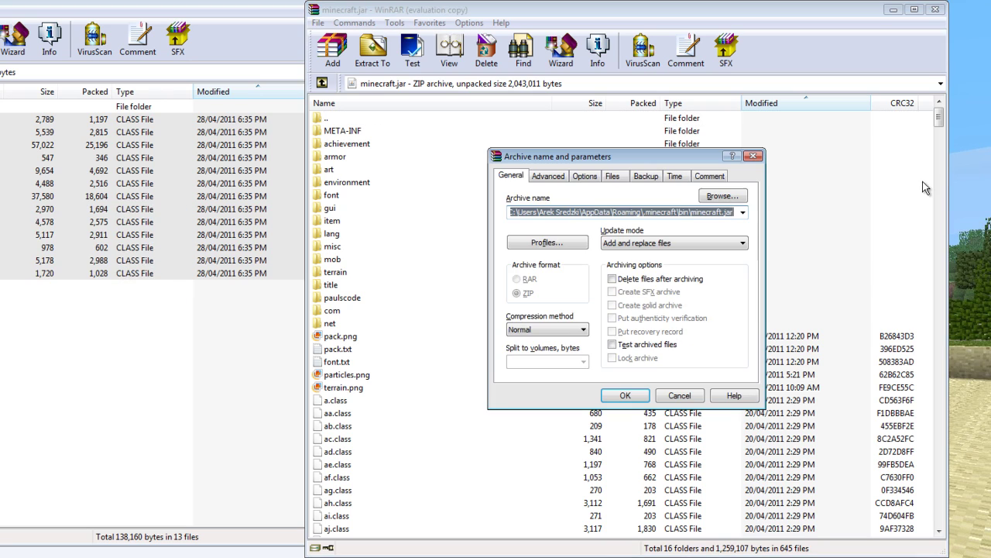
pyautogui.click(624, 396)
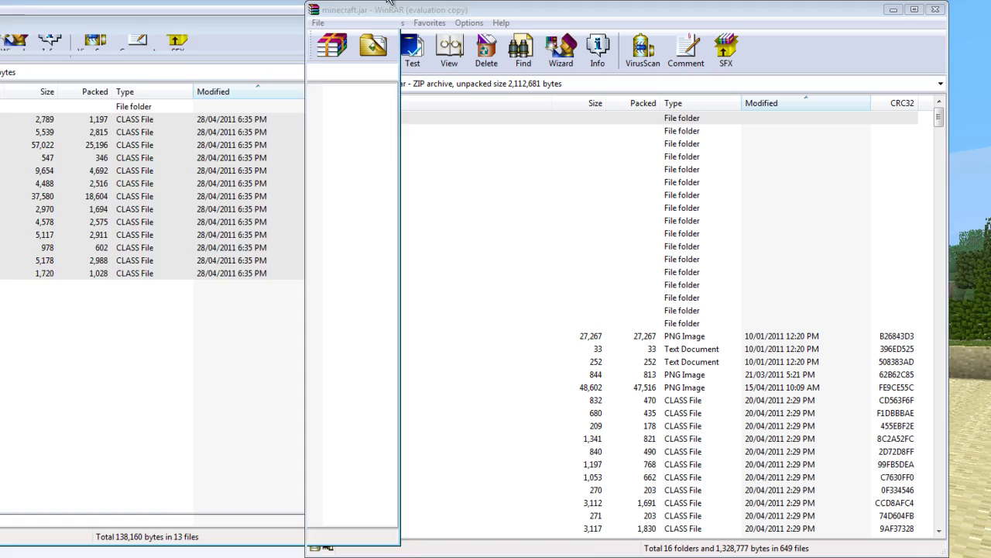
# Step: Delete the META-INF folder from minecraft.jar and close the archive
pyautogui.click(350, 132)
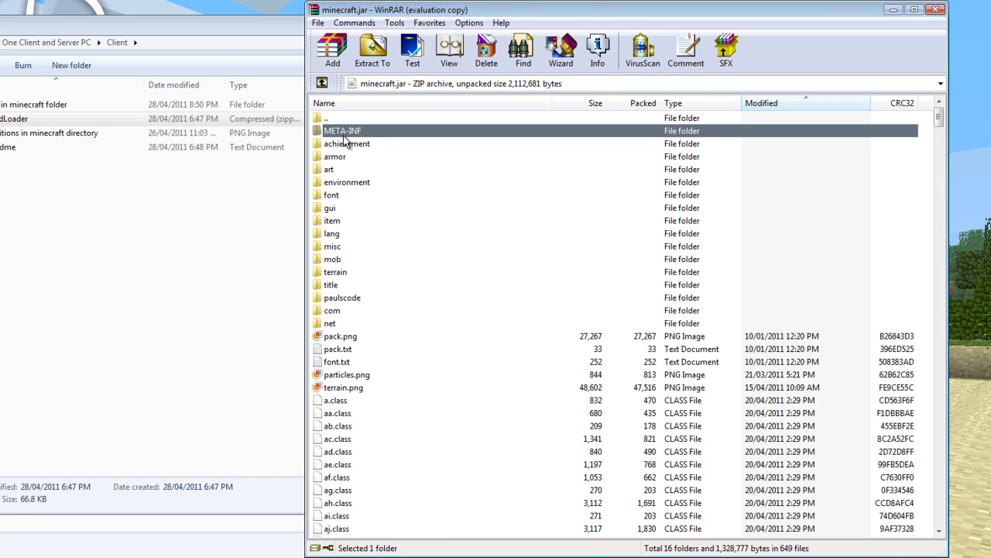
pyautogui.press('Delete')
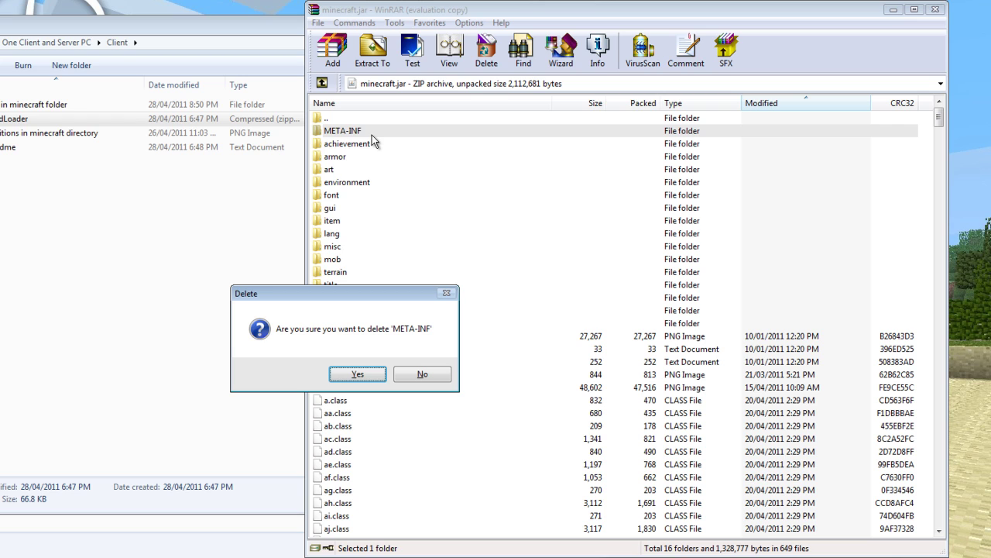
pyautogui.press('Return')
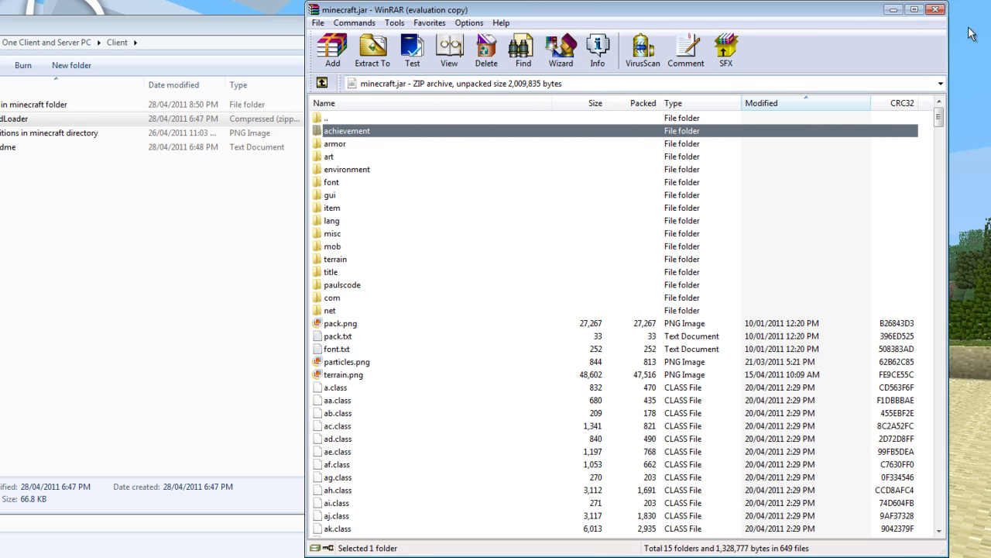
pyautogui.click(937, 11)
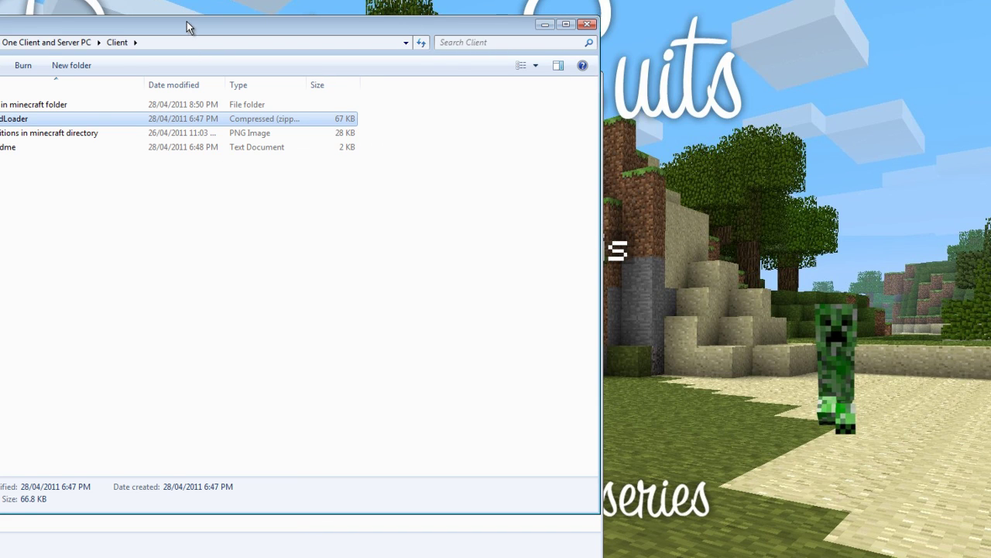
# Step: Bring the mod's Client folder window fully into view and go up from the bin folder to .minecraft
pyautogui.moveTo(186, 27); pyautogui.dragTo(462, 26)
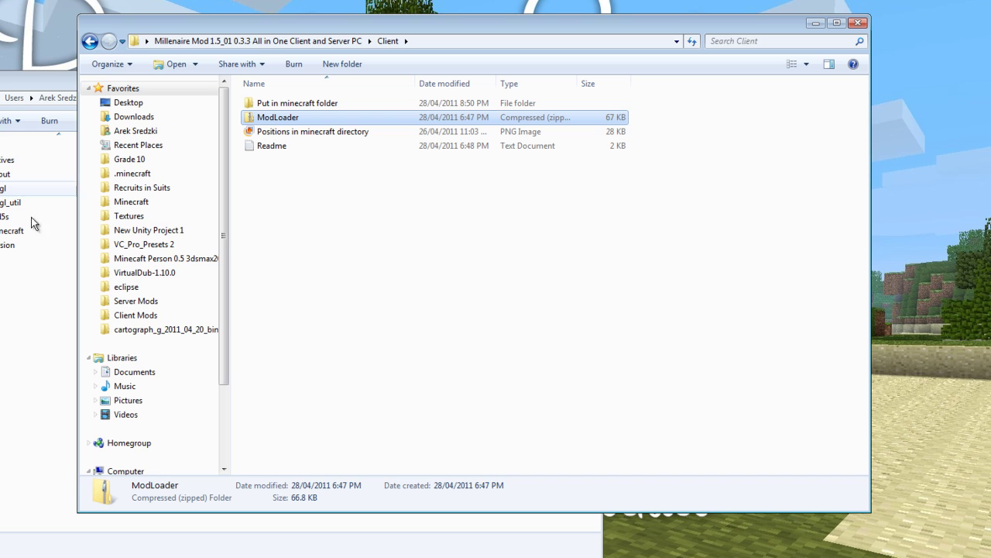
pyautogui.click(2, 449)
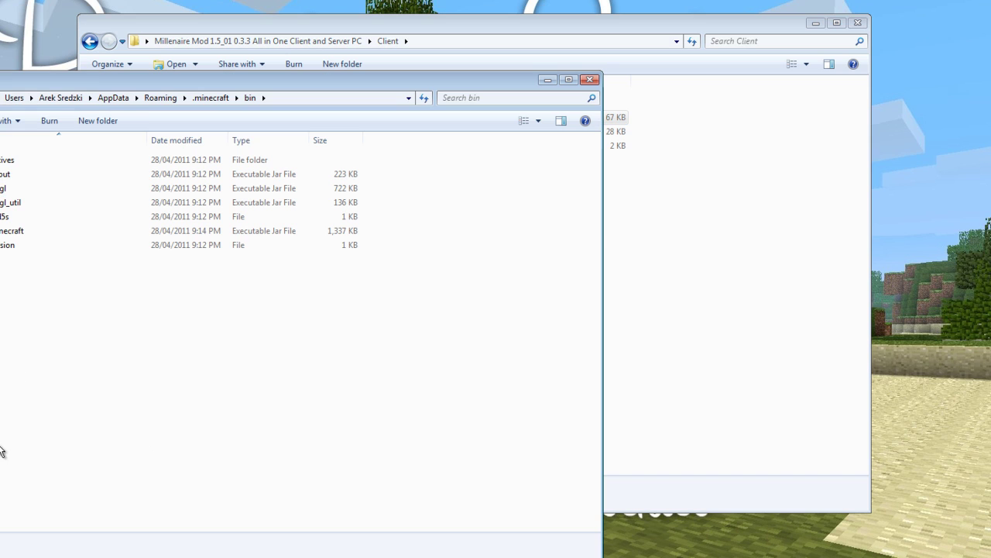
pyautogui.click(211, 98)
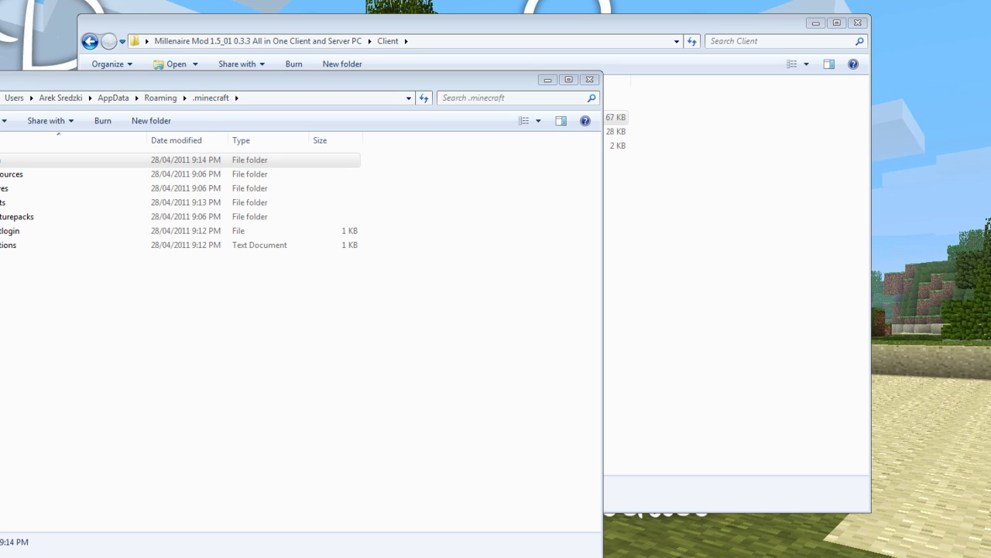
# Step: Launch Minecraft, log in with the remembered account, and quit the game once its main menu loads
pyautogui.click(364, 339)
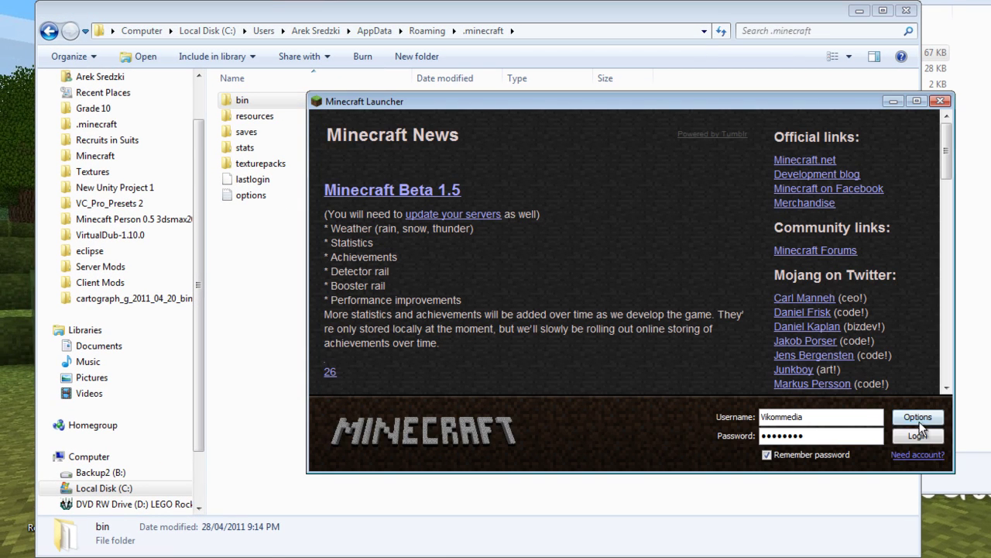
pyautogui.click(918, 435)
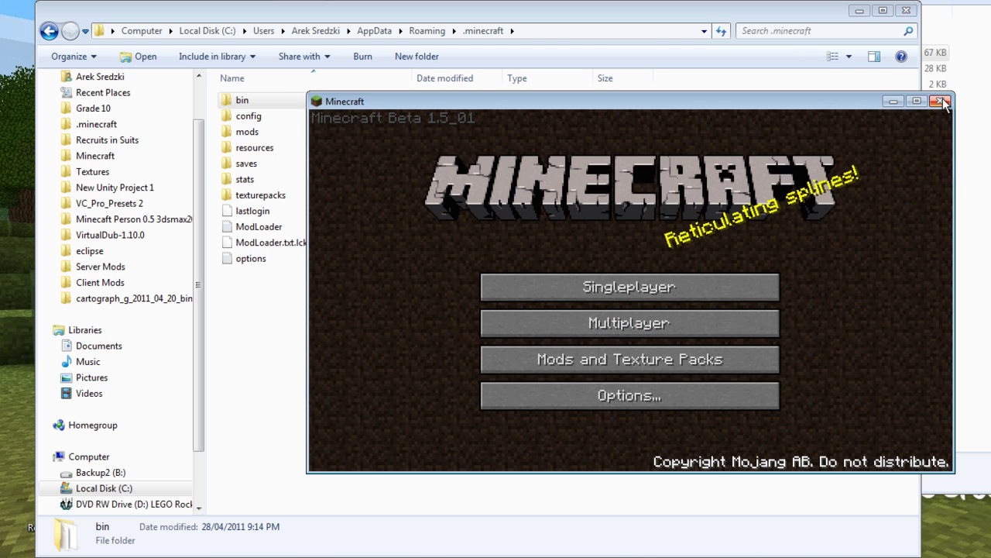
pyautogui.click(941, 101)
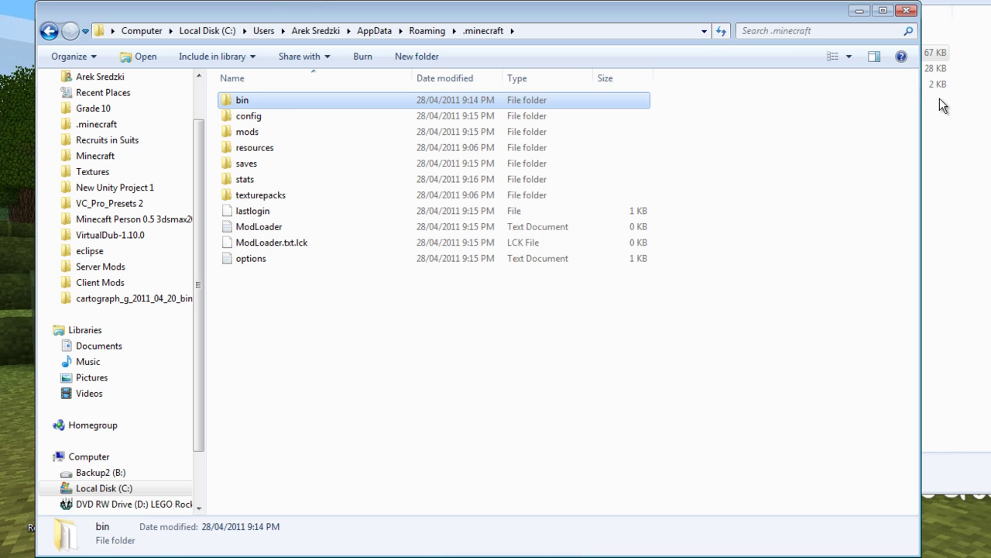
# Step: Check the contents of the mods folder inside .minecraft, then return to the .minecraft folder
pyautogui.click(375, 424)
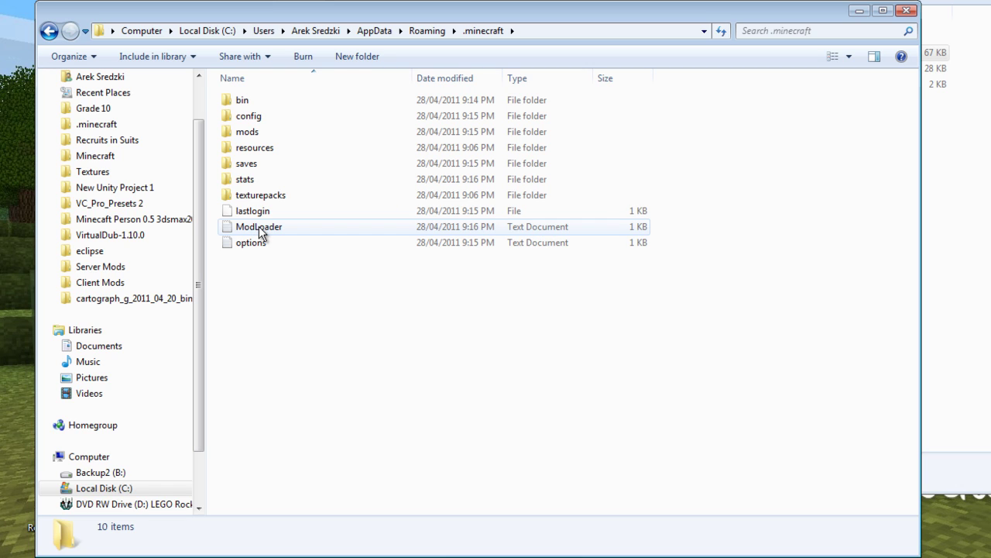
pyautogui.doubleClick(258, 134)
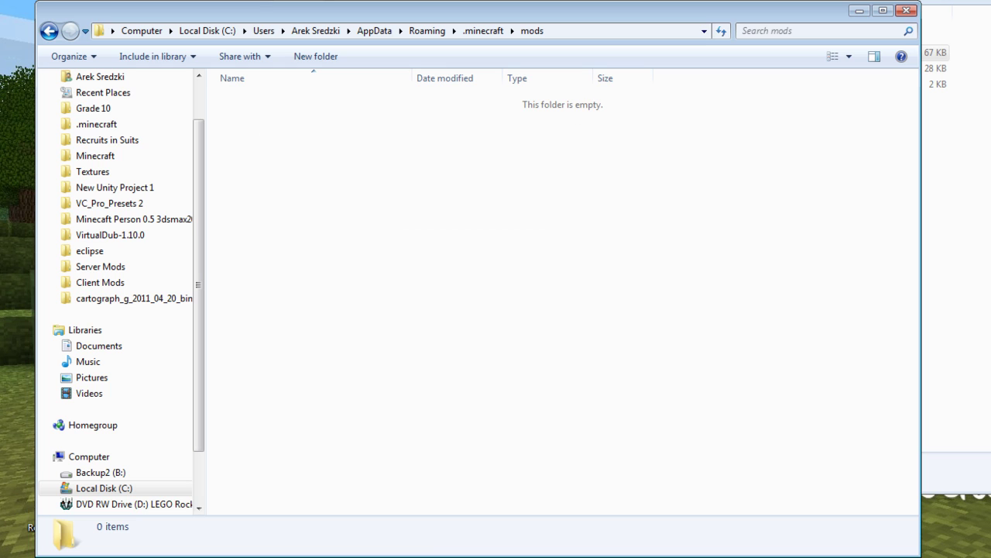
pyautogui.click(979, 144)
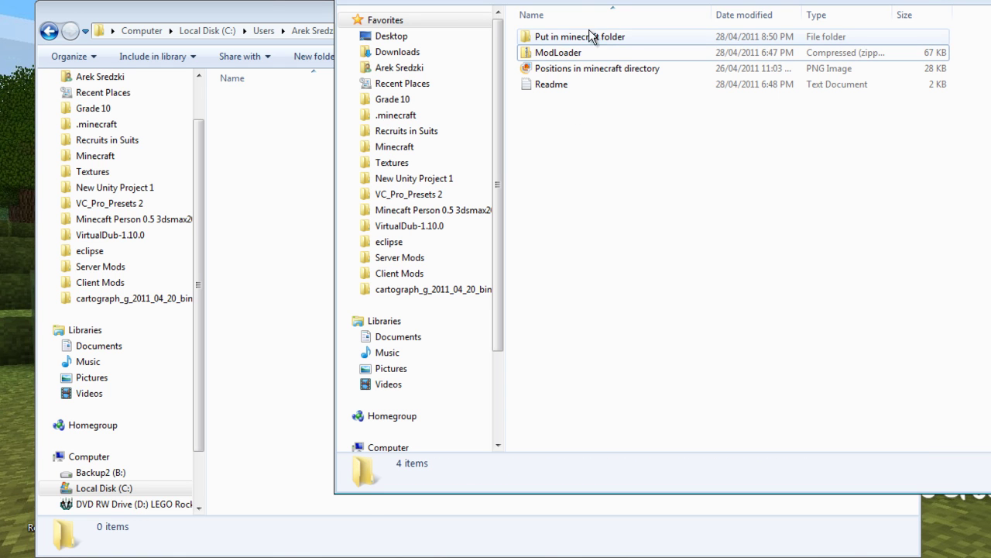
pyautogui.click(276, 18)
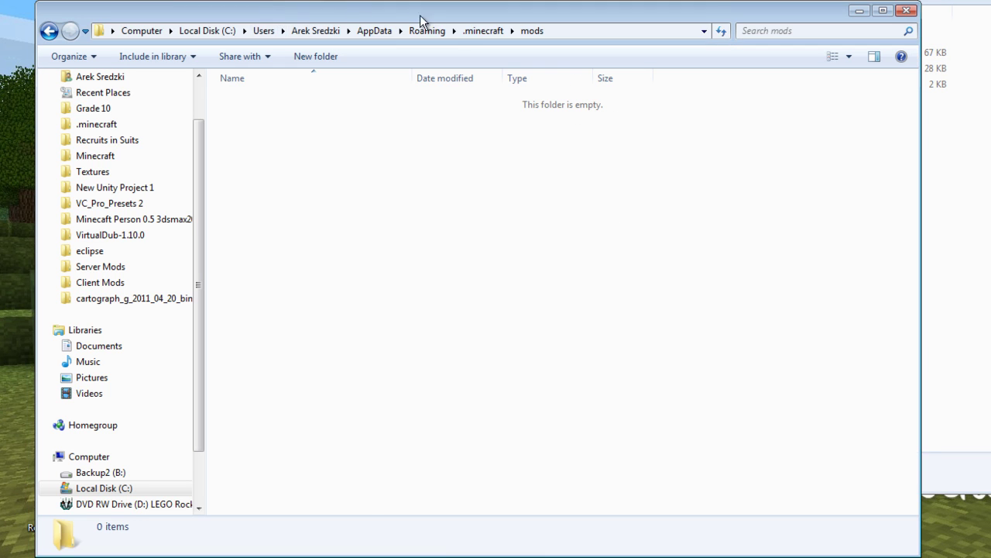
pyautogui.click(482, 33)
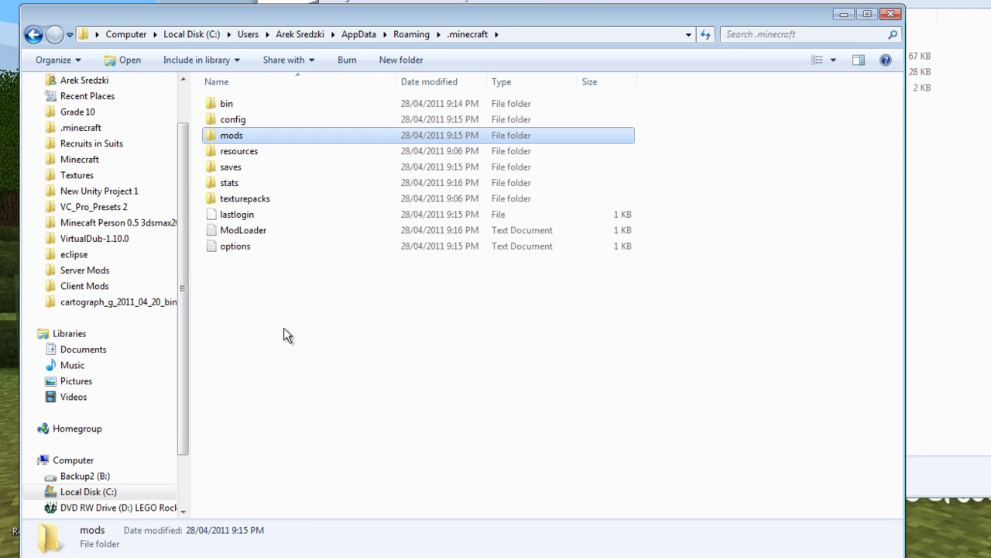
# Step: Open "Put in minecraft folder" inside the mod's Client folder and check the contents of its mods subfolder
pyautogui.click(858, 306)
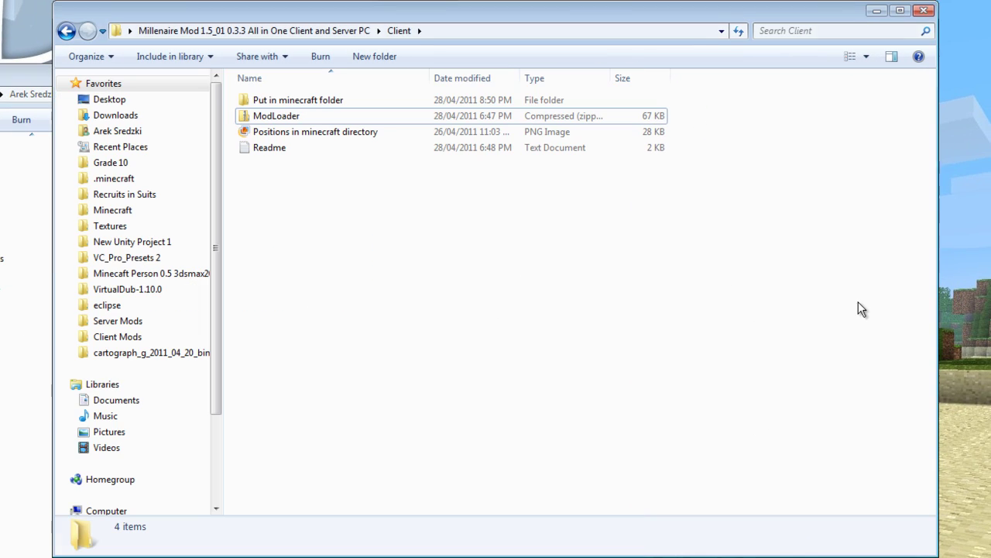
pyautogui.doubleClick(258, 106)
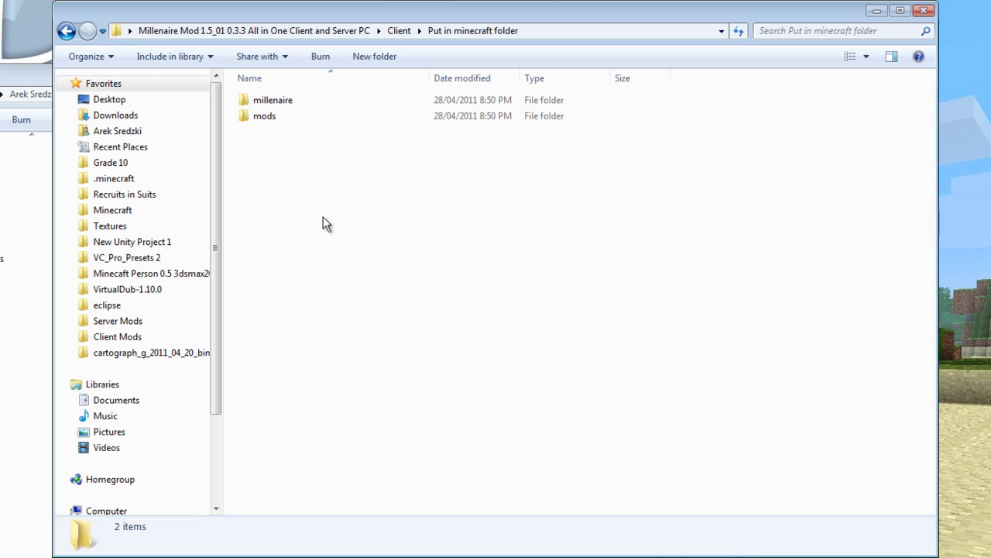
pyautogui.click(292, 103)
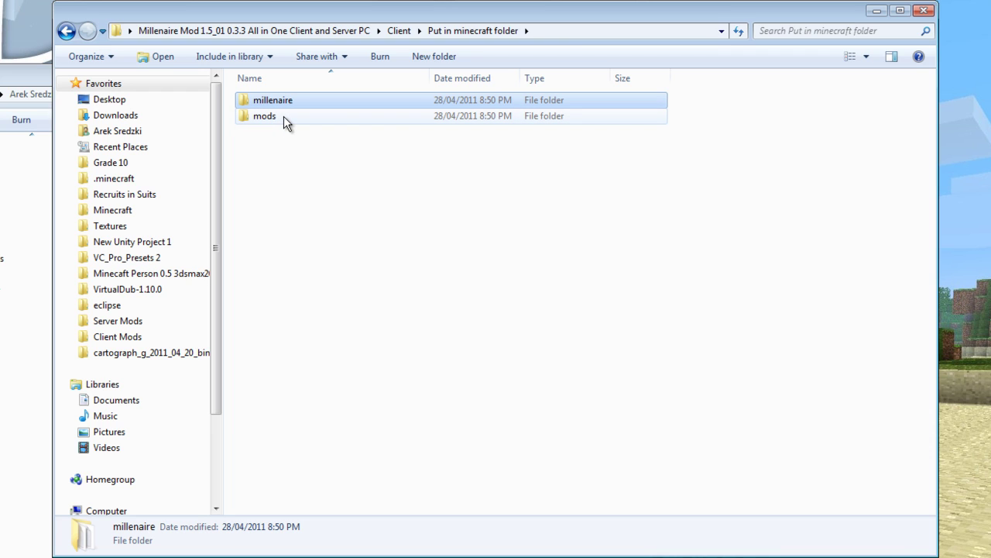
pyautogui.doubleClick(285, 116)
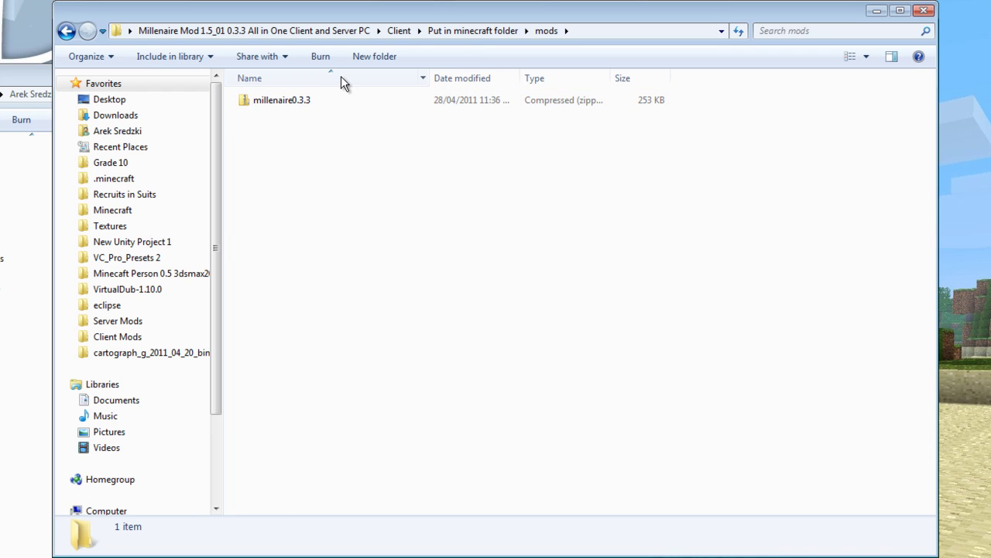
pyautogui.click(472, 31)
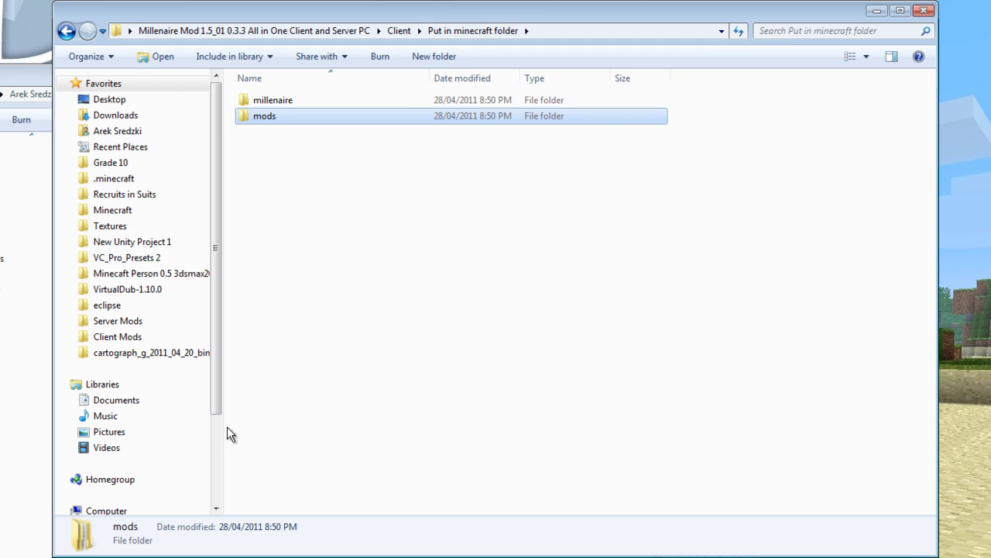
# Step: Copy the millenaire and mods folders into .minecraft, merging with the existing mods folder for all current items
pyautogui.moveTo(379, 206); pyautogui.dragTo(93, 557)
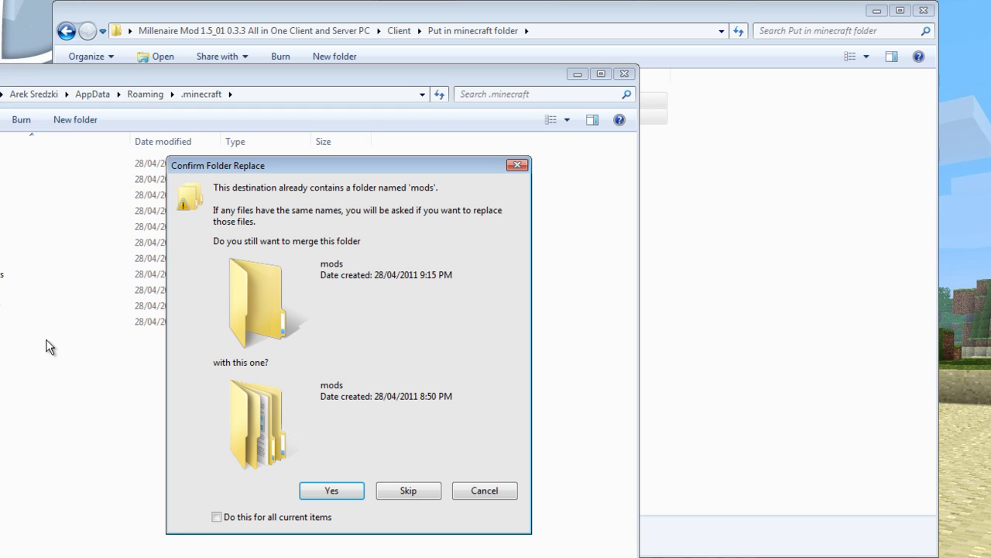
pyautogui.click(217, 516)
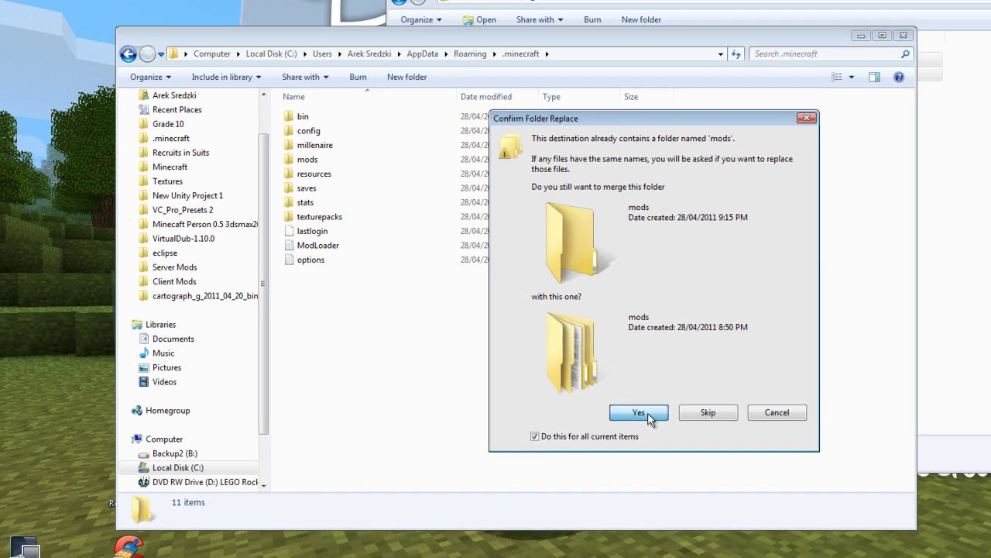
pyautogui.click(638, 412)
pyautogui.click(410, 327)
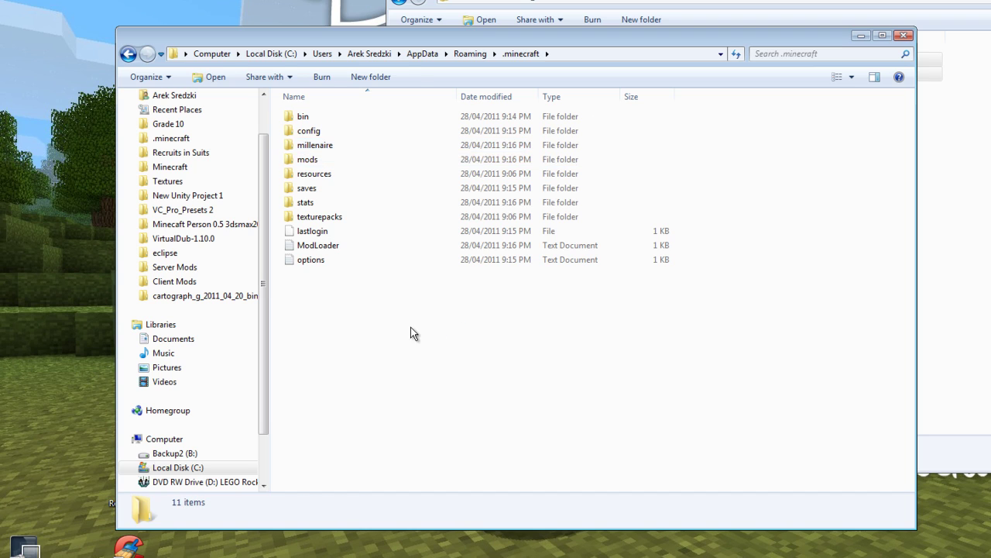
# Step: Open the config text file in .minecraft's millenaire folder and review its general and gameplay settings
pyautogui.doubleClick(306, 147)
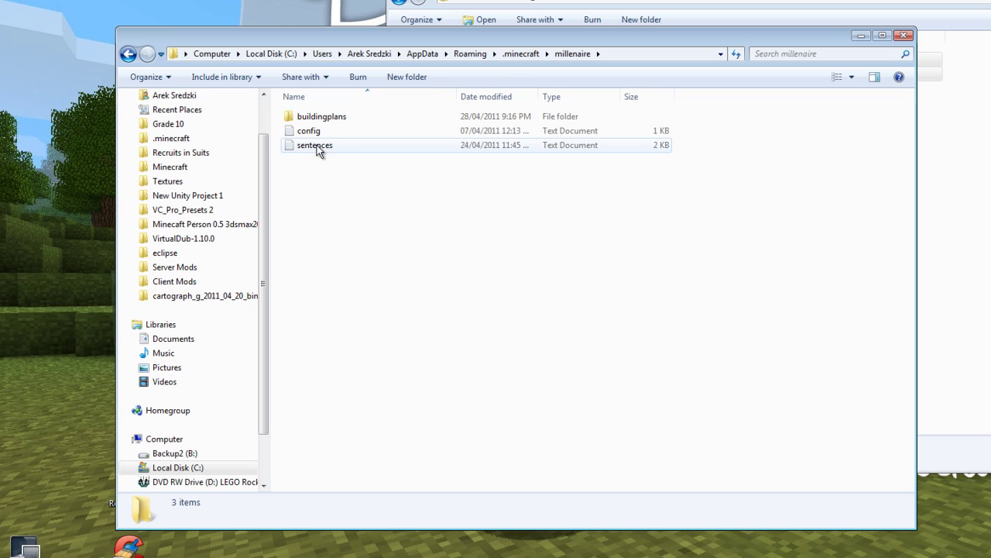
pyautogui.click(310, 131)
pyautogui.doubleClick(309, 131)
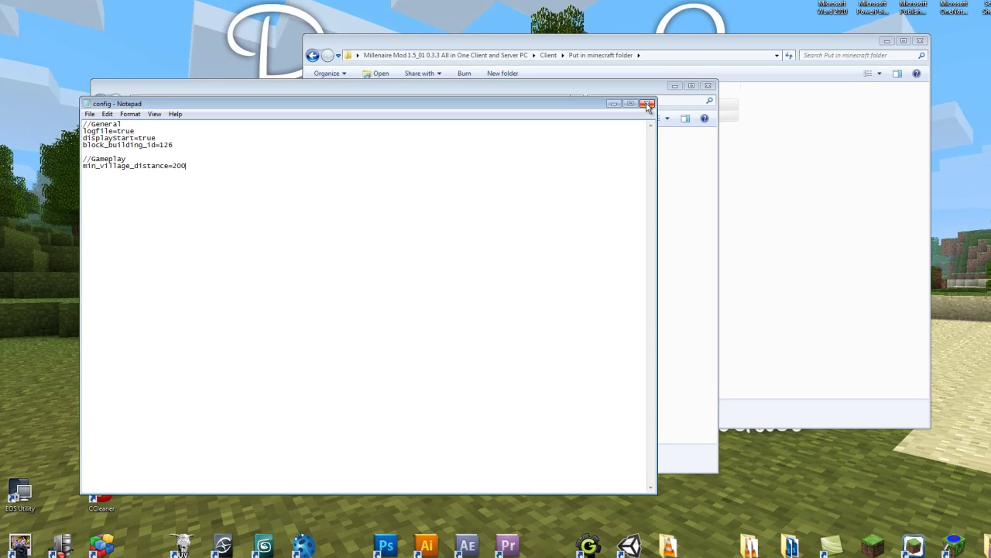
# Step: Switch to the browser and look through the forum thread on extra buildings for Millénaire
pyautogui.click(827, 59)
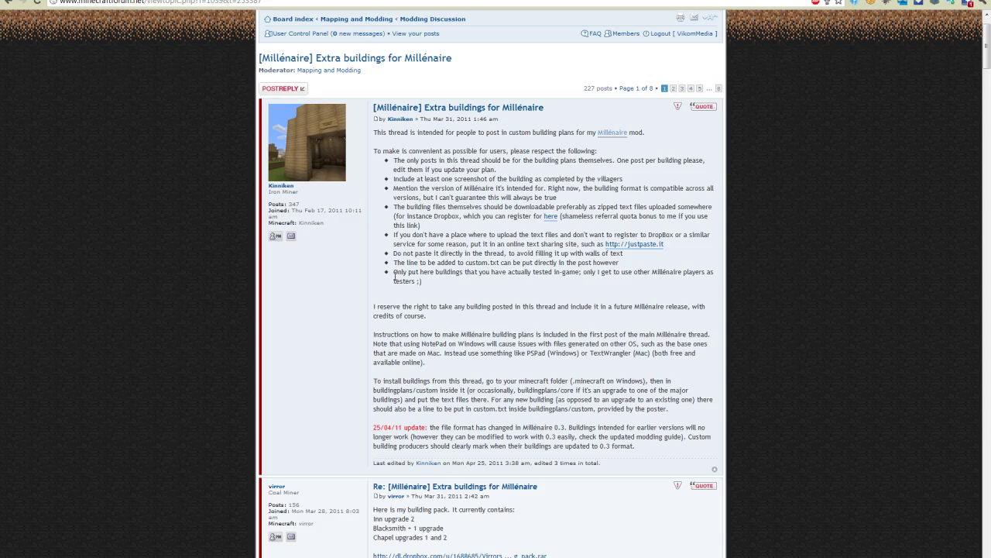
pyautogui.scroll(-10, 434, 291)
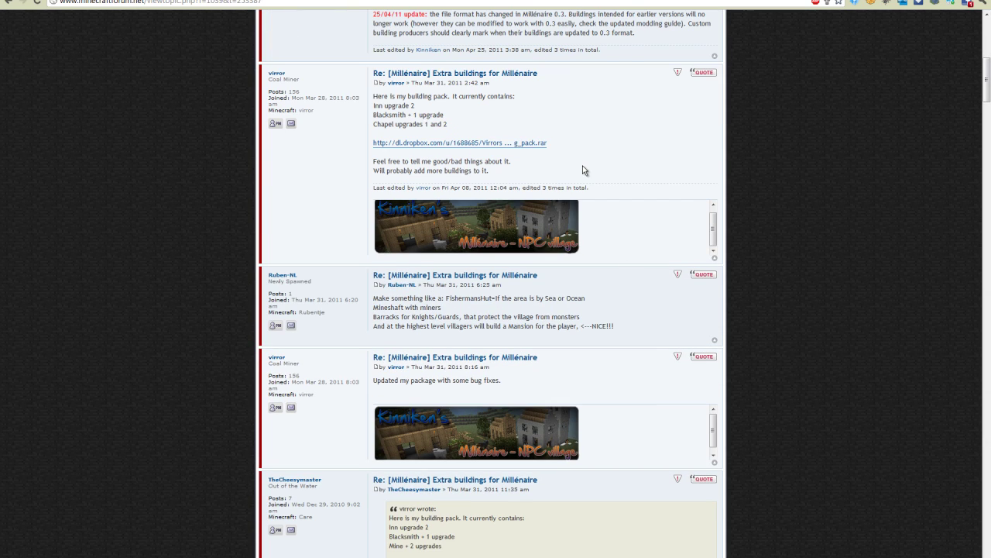
pyautogui.scroll(3, 584, 170)
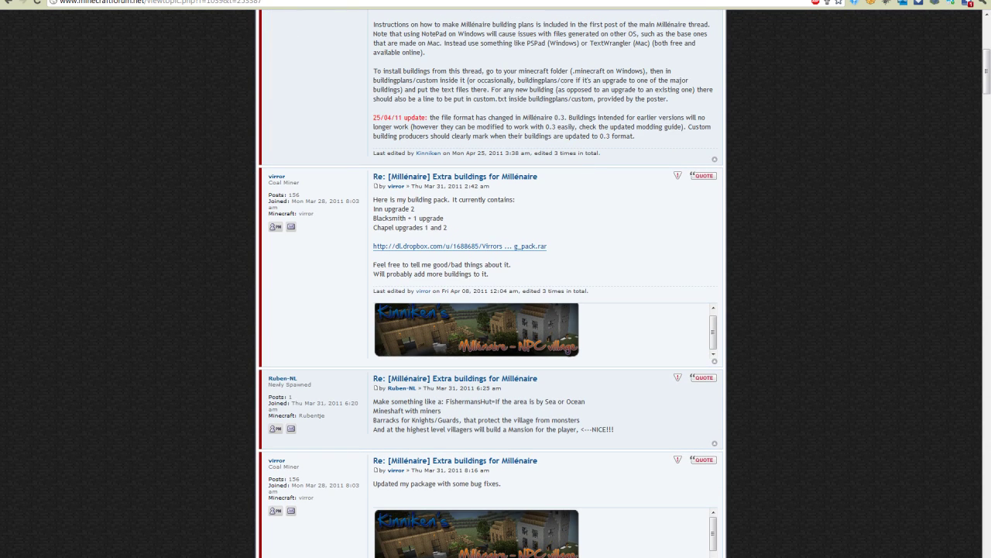
# Step: Switch back to the millenaire folder in Windows Explorer and open its buildingplans folder
pyautogui.hotkey('alt', 'Tab')
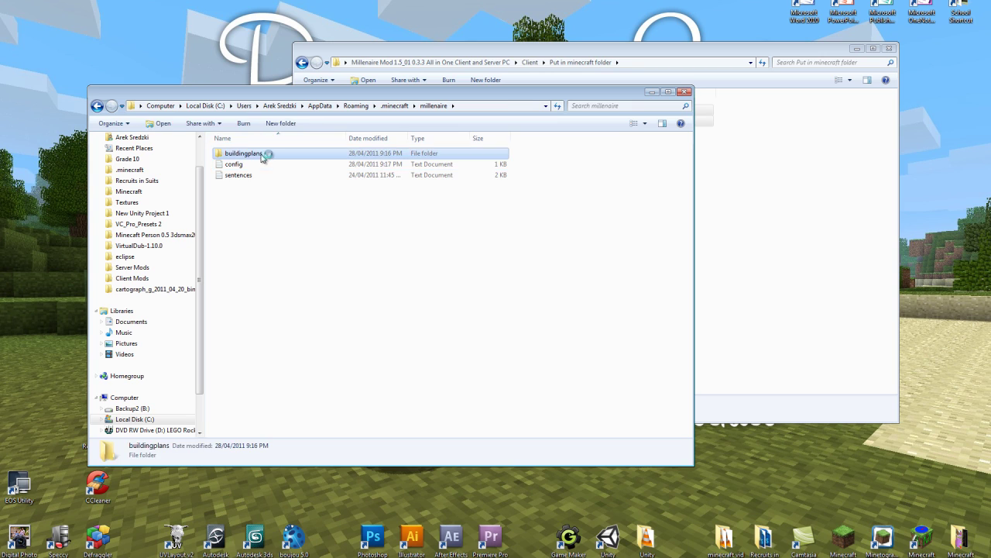
pyautogui.doubleClick(243, 153)
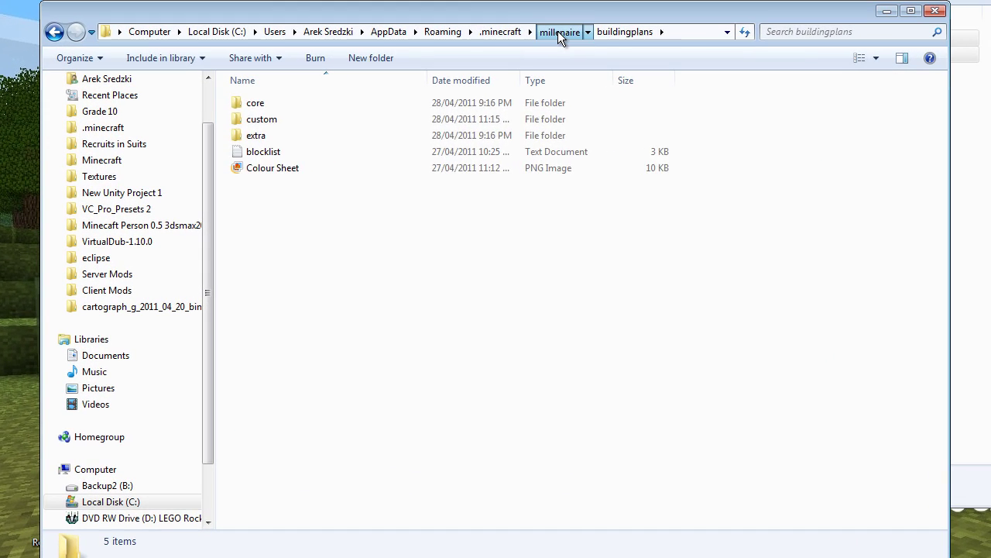
# Step: Review the core, custom and extra folders inside buildingplans, and return to the millenaire folder
pyautogui.click(433, 106)
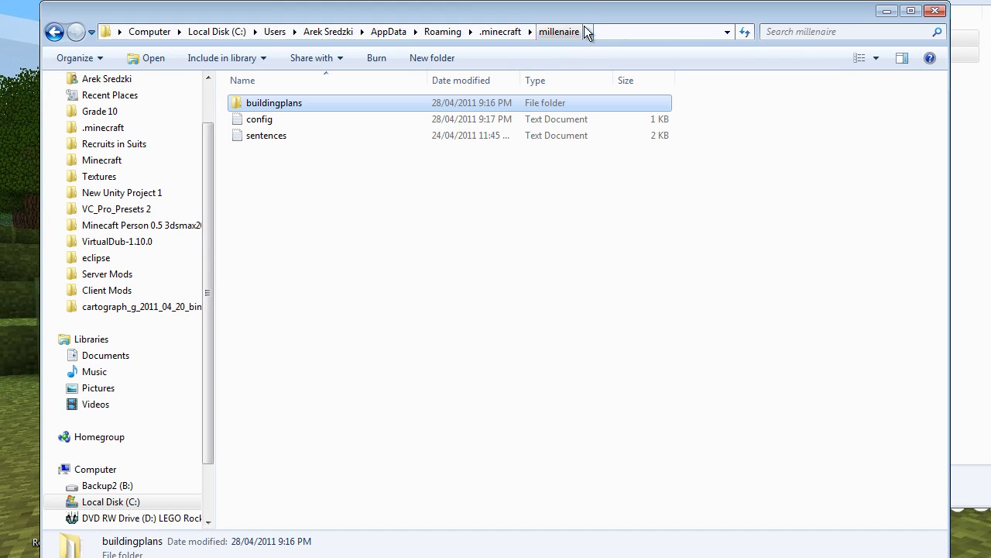
pyautogui.doubleClick(298, 102)
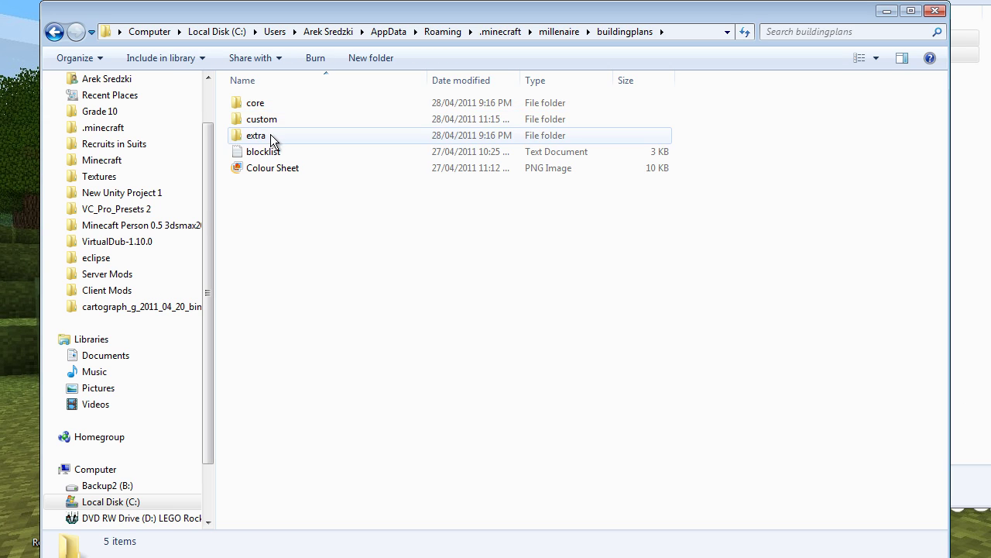
pyautogui.click(552, 29)
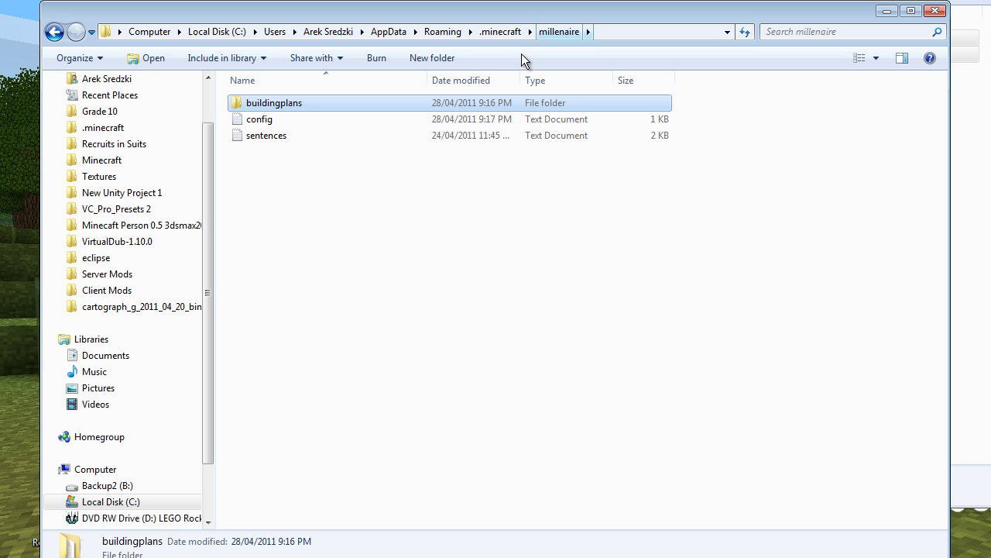
# Step: Check the mods folder in .minecraft for the millenaire0.3.3 archive and return to .minecraft
pyautogui.click(496, 30)
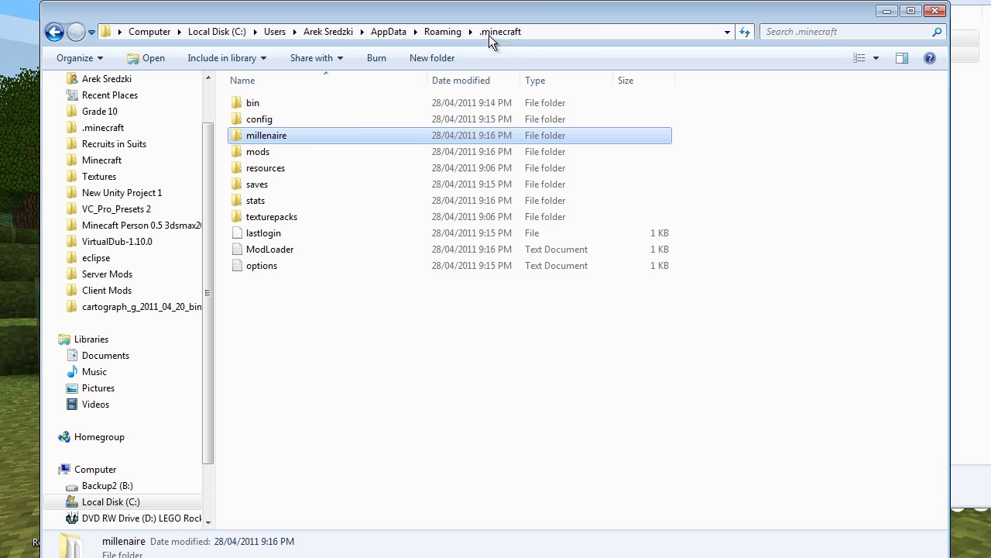
pyautogui.doubleClick(266, 153)
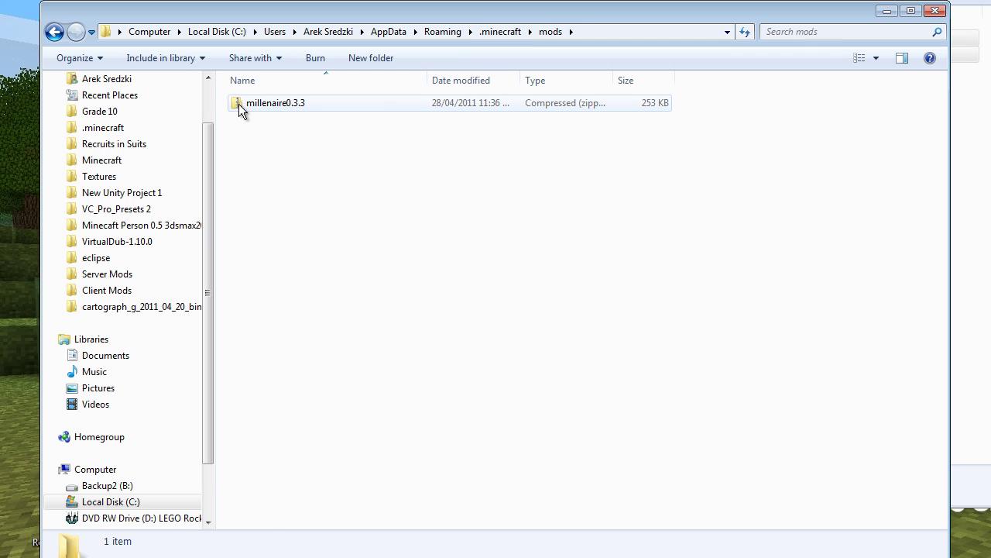
pyautogui.click(485, 32)
# Step: Run Minecraft.exe from the desktop and enter a single-player world with Millénaire loaded
pyautogui.moveTo(480, 9); pyautogui.dragTo(463, 39)
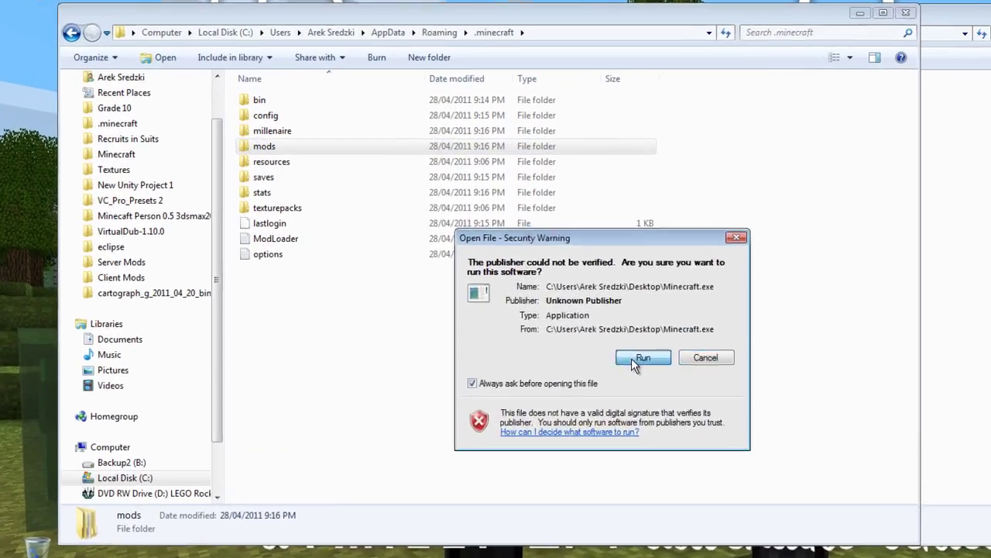
pyautogui.click(535, 279)
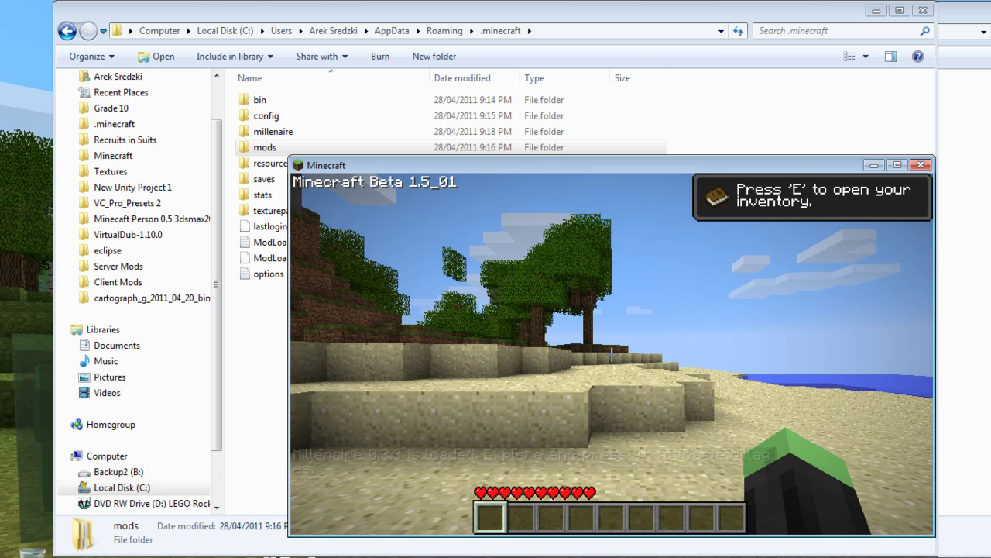
# Step: Cross the water to the dirt-and-plank house on the shore and approach the villager beside it
pyautogui.press('w')
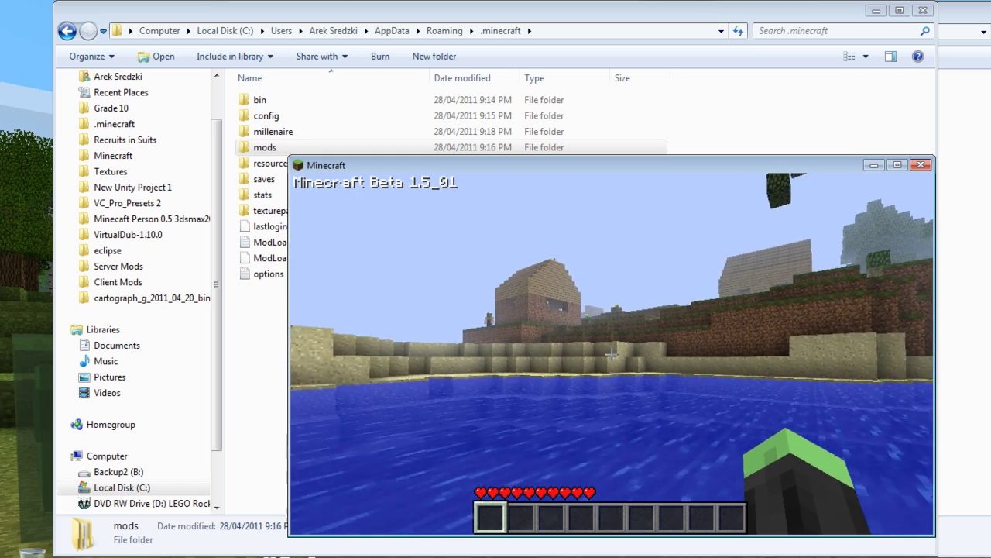
pyautogui.press('w')
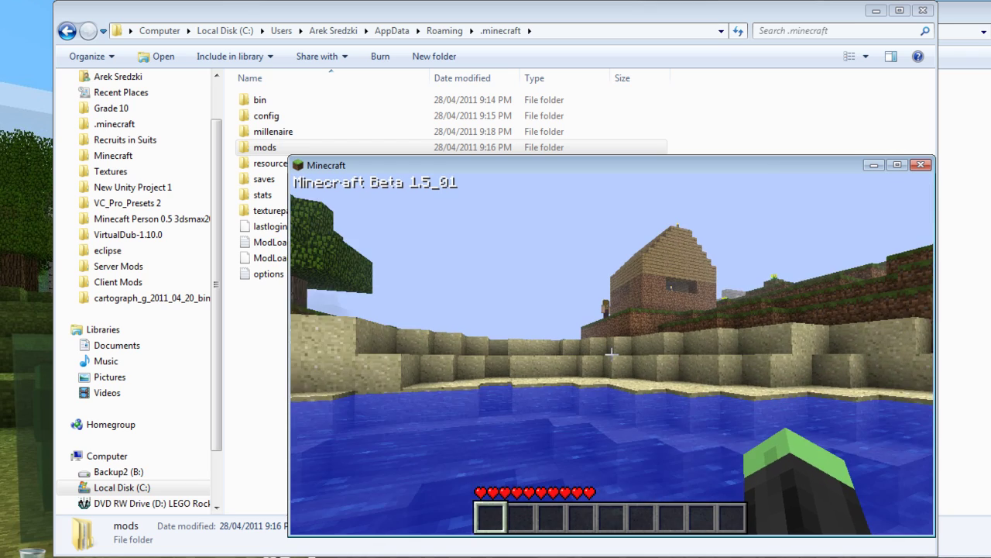
pyautogui.press('w')
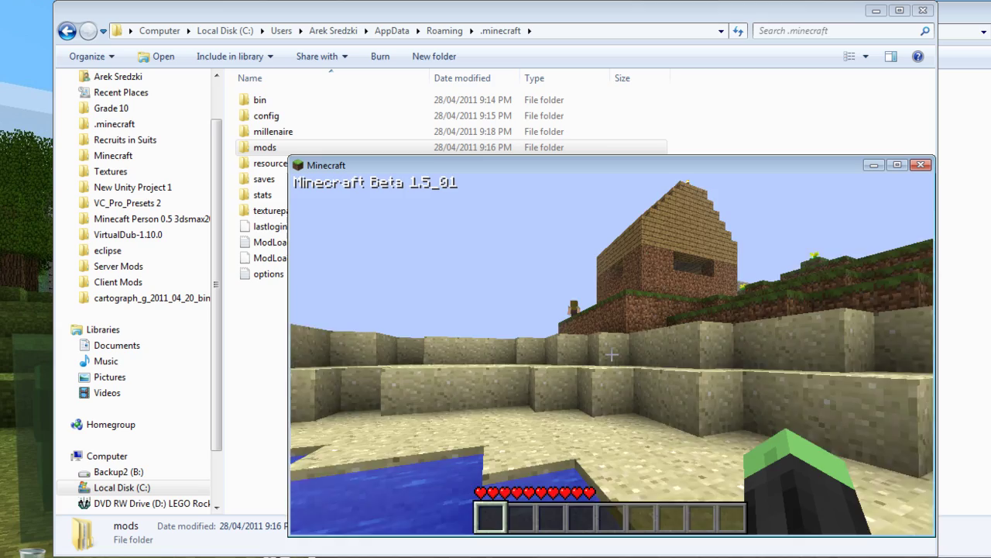
pyautogui.press('w')
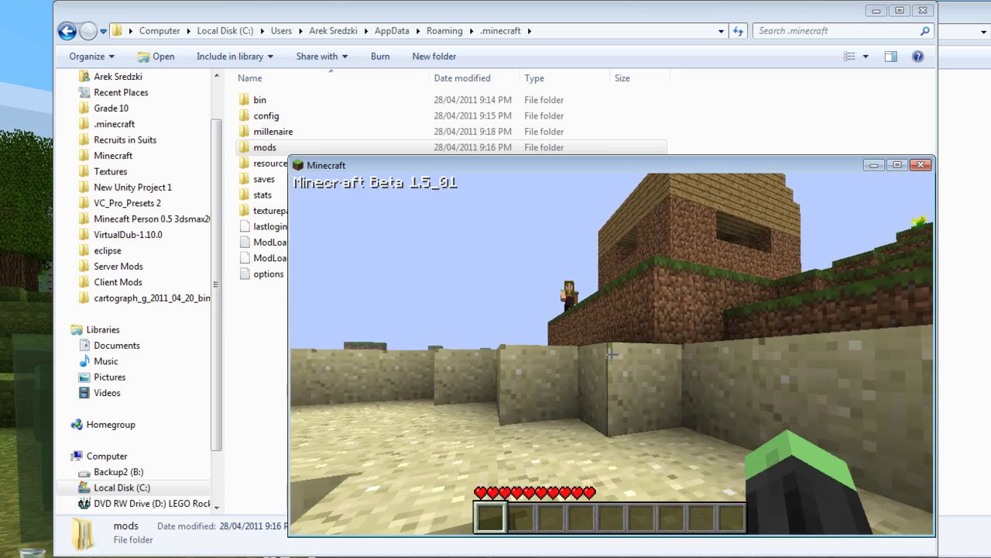
pyautogui.press('w')
pyautogui.press('space')
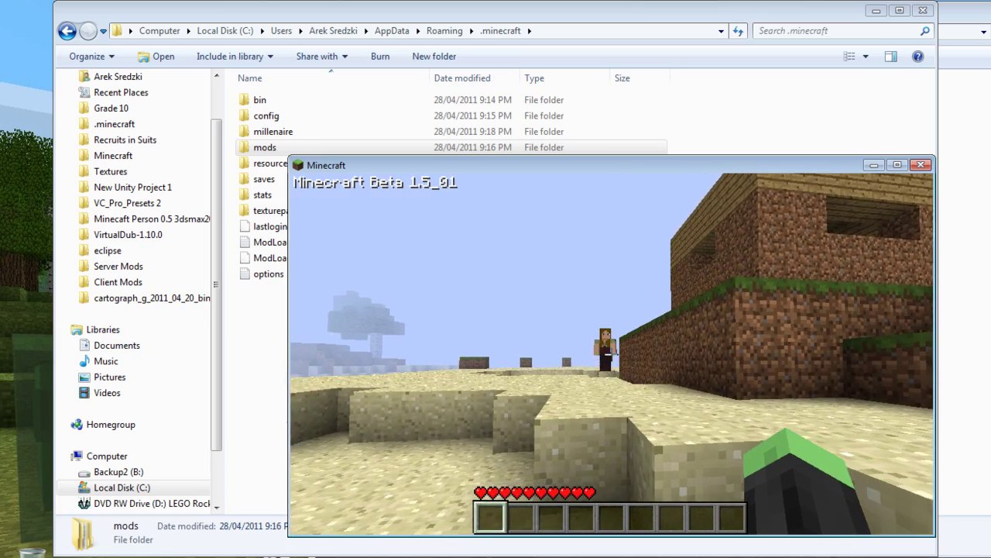
pyautogui.press('w')
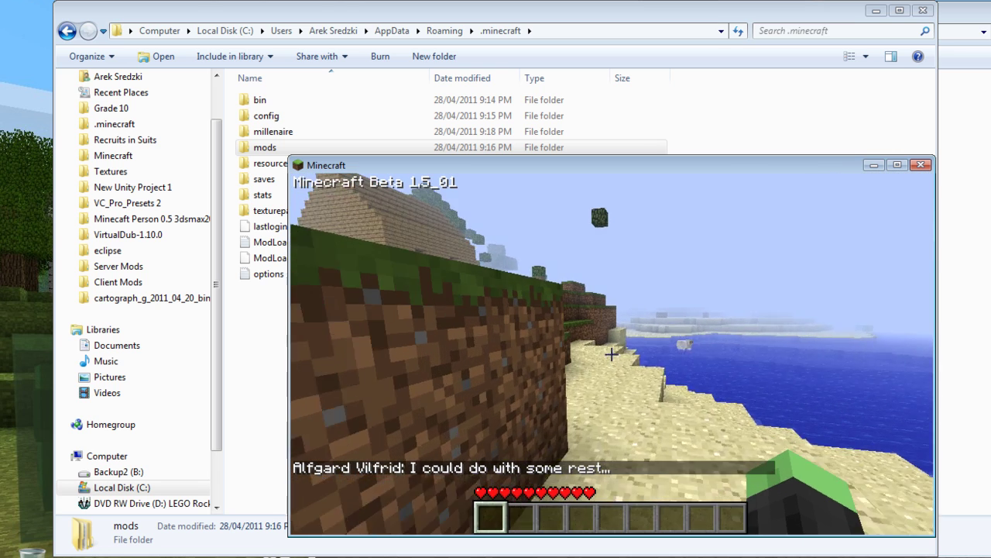
# Step: Lower the render distance by one level in the game's video settings and resume playing
pyautogui.press('Escape')
pyautogui.click(573, 403)
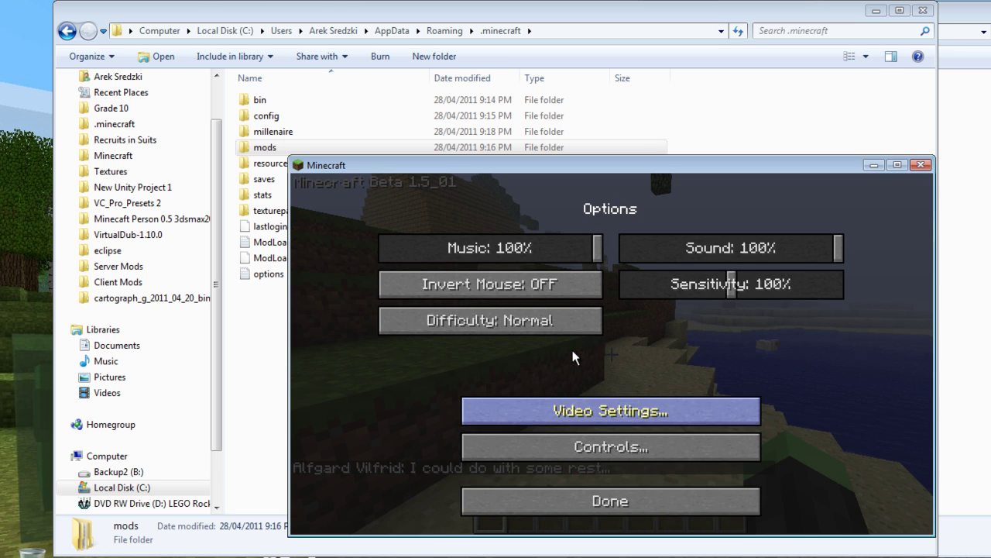
pyautogui.click(574, 410)
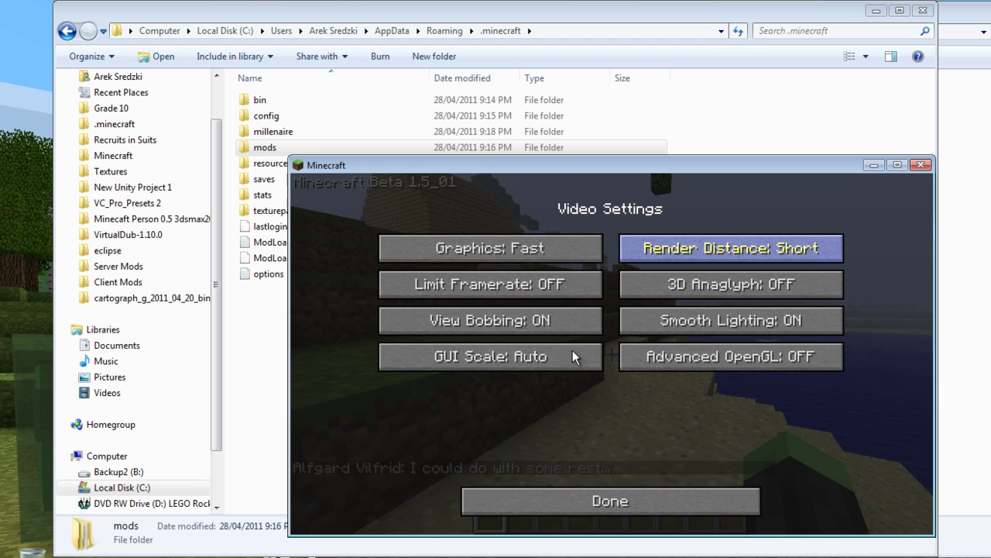
pyautogui.click(731, 248)
pyautogui.click(611, 500)
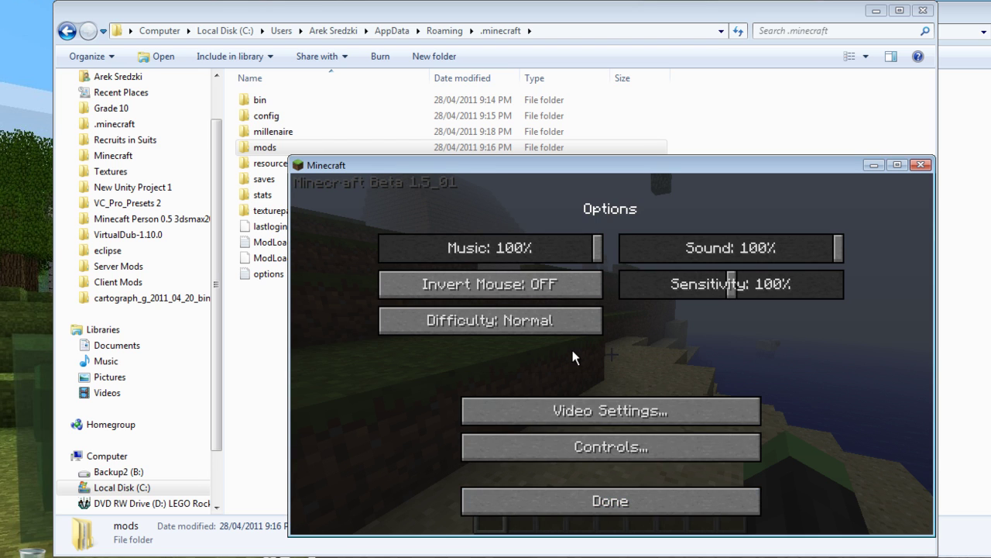
pyautogui.press('Escape')
pyautogui.press('Escape')
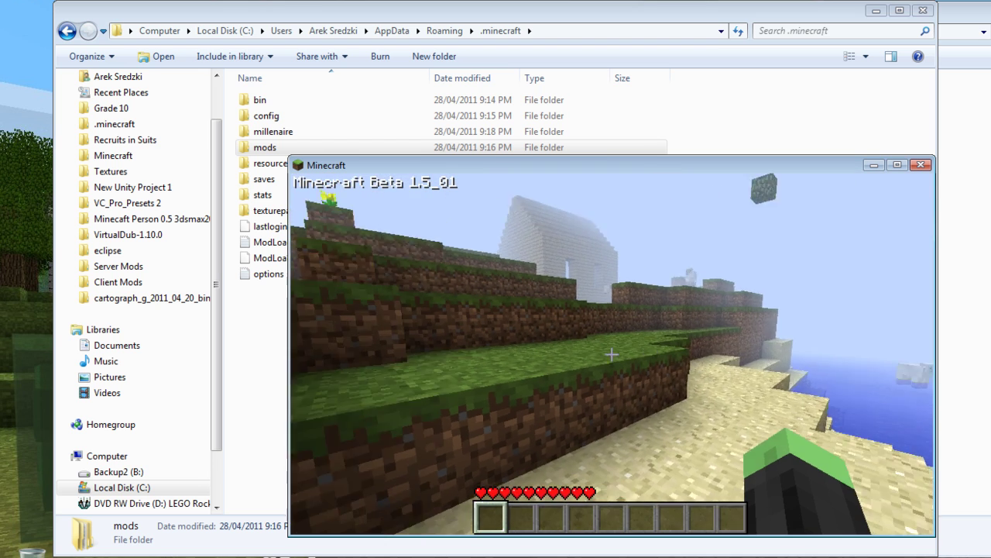
# Step: Walk uphill past the wooden house to the fenced farm and approach the red-haired villager
pyautogui.press('w')
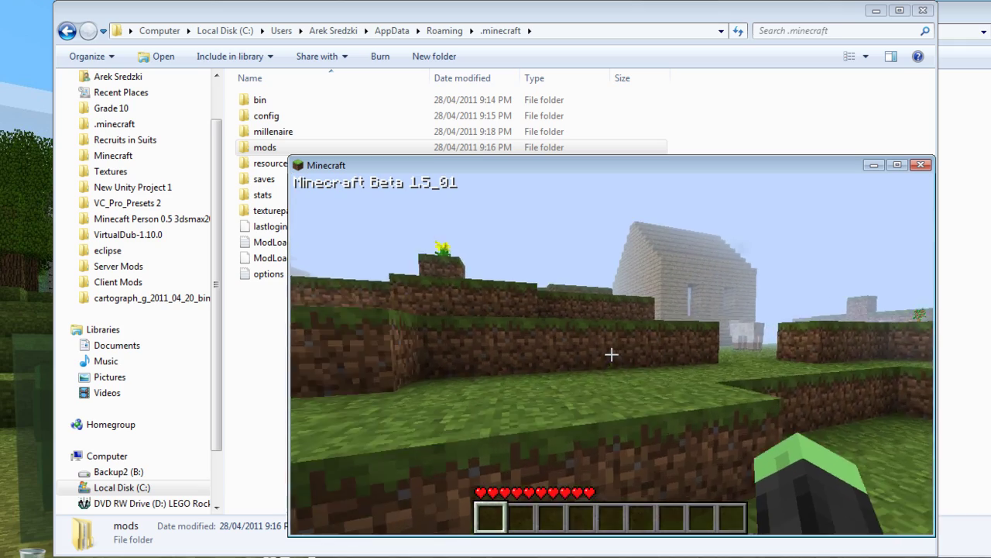
pyautogui.press('w')
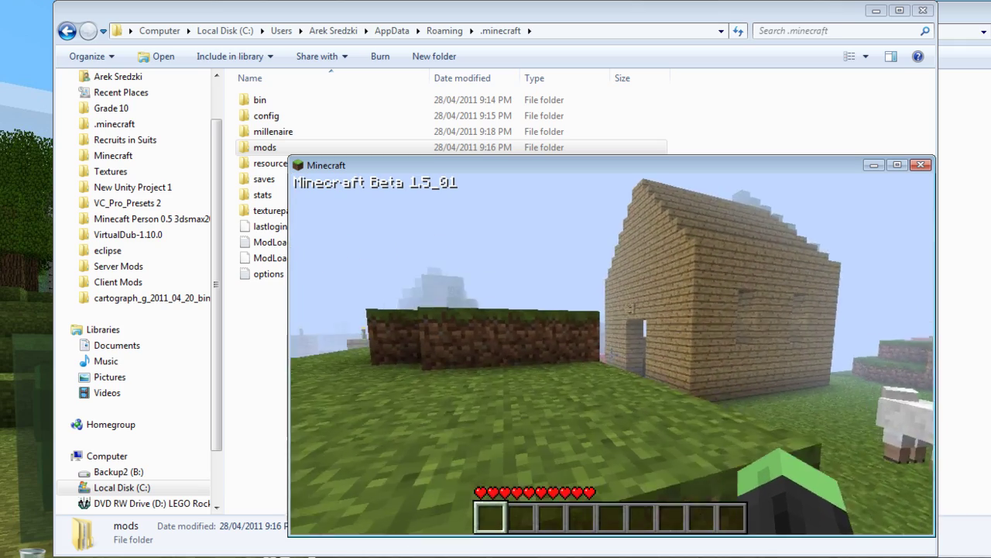
pyautogui.press('w')
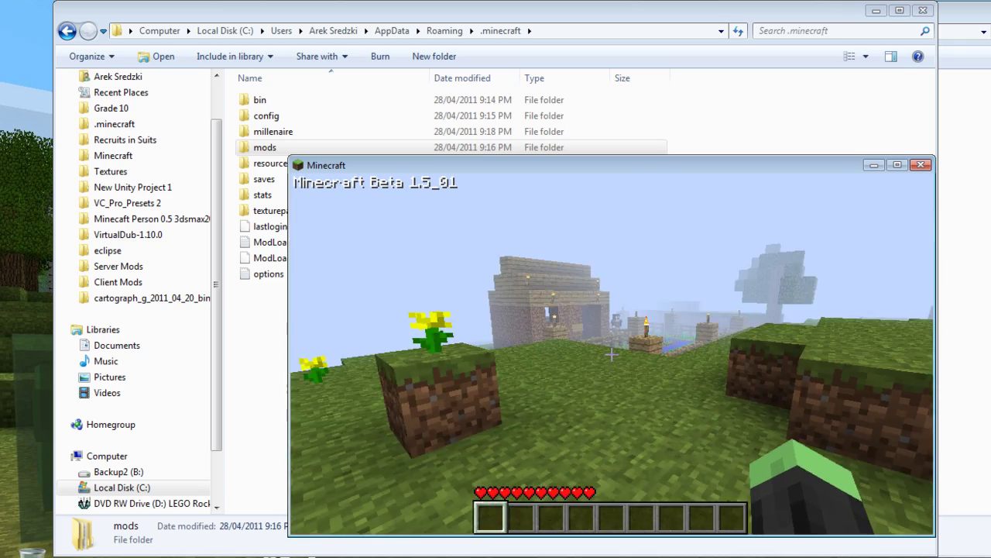
pyautogui.press('w')
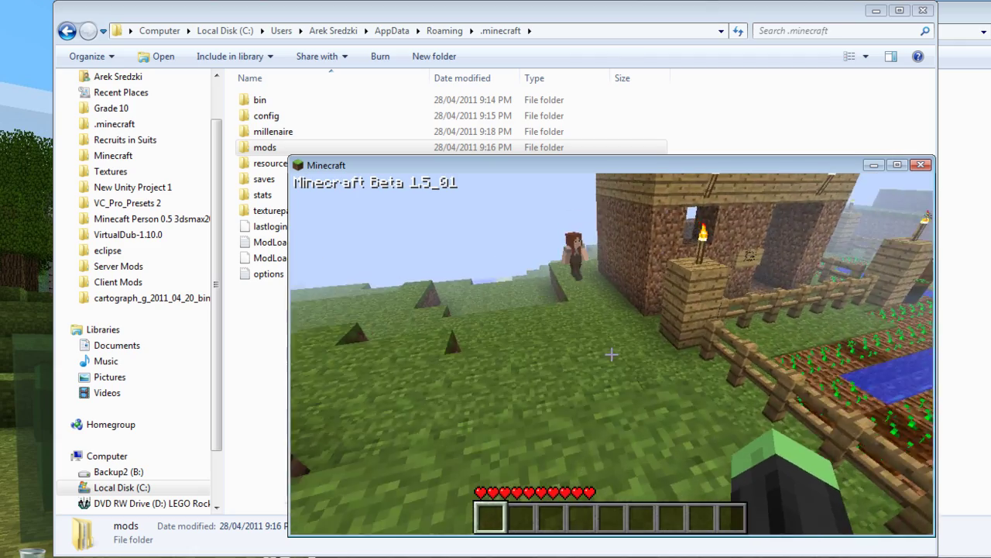
pyautogui.press('w')
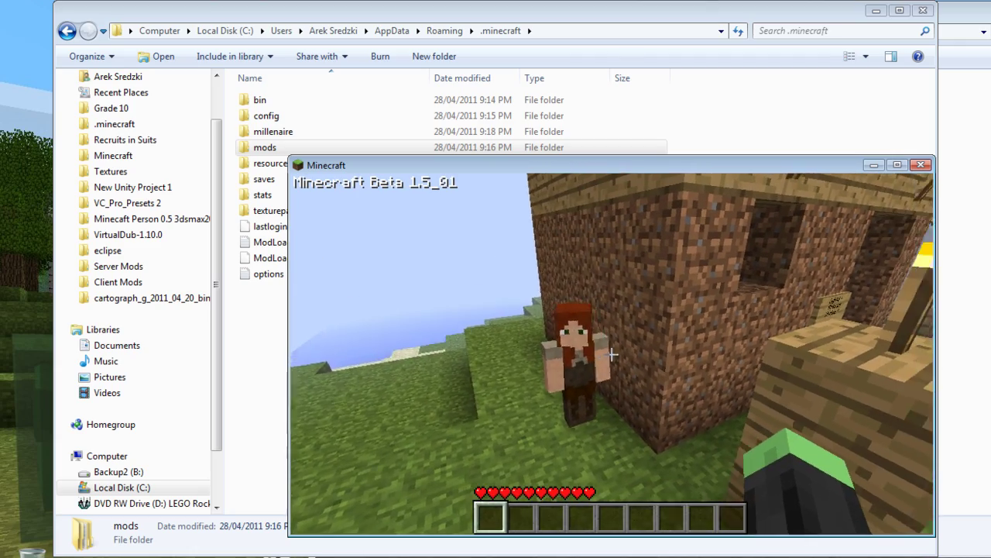
# Step: Enter the farmhouse beside the fenced field and inspect the contents of its chest
pyautogui.press('w')
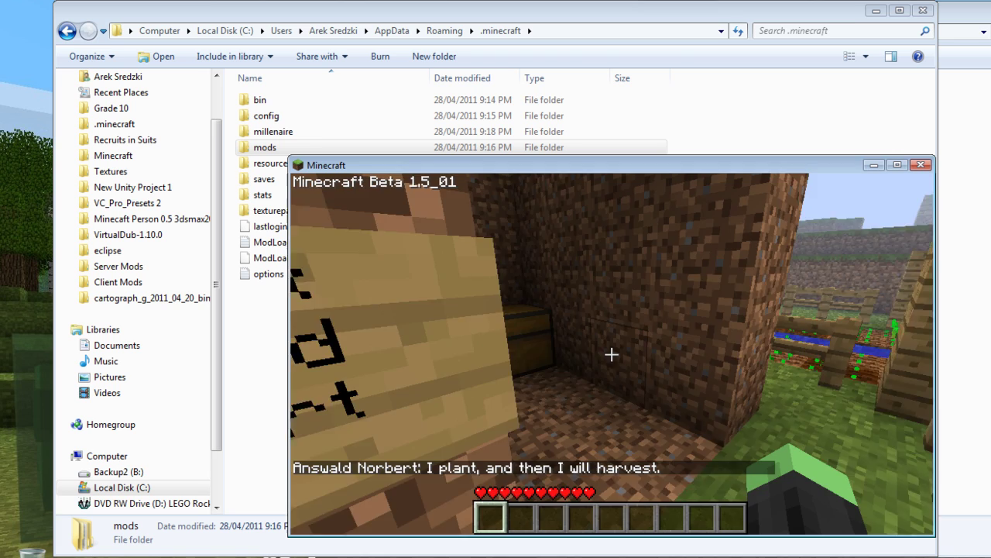
pyautogui.press('w')
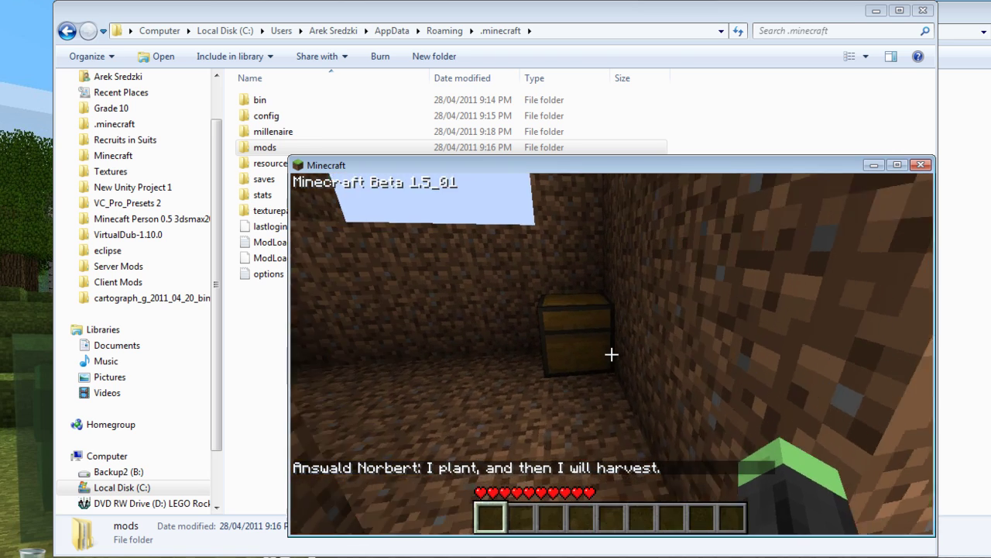
pyautogui.rightClick(612, 354)
pyautogui.press('Escape')
pyautogui.rightClick(612, 354)
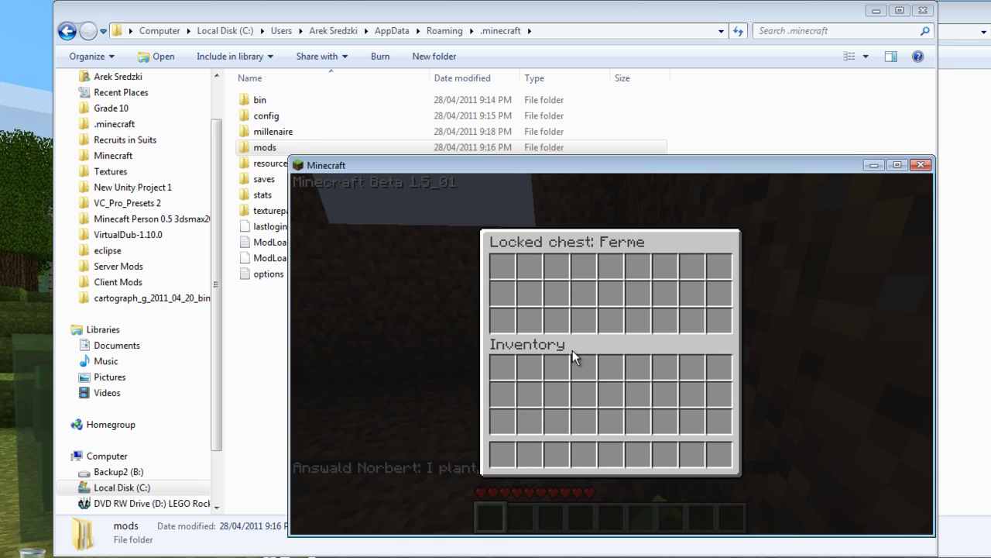
pyautogui.press('Escape')
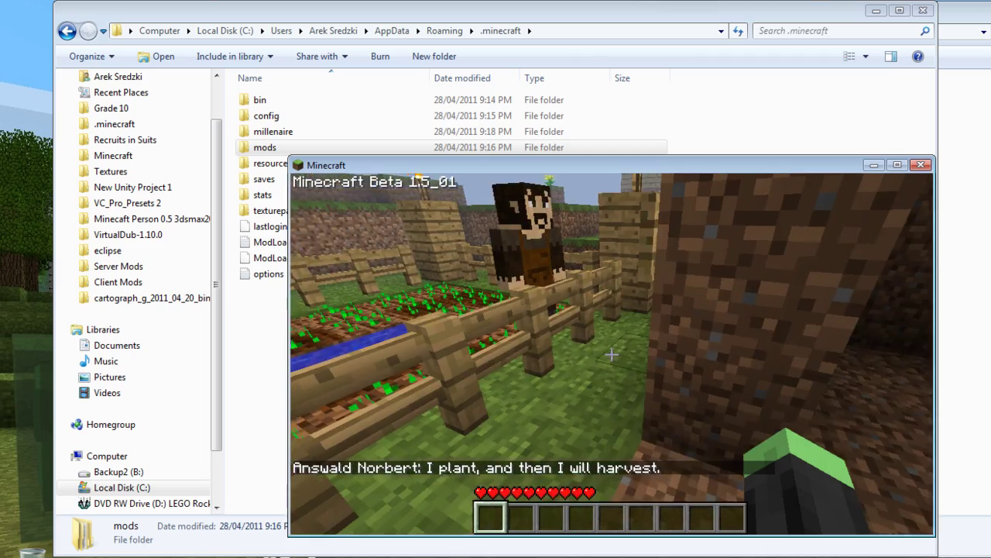
# Step: Look over the fenced crop field and the villager working beside the farmhouse
pyautogui.press('w')
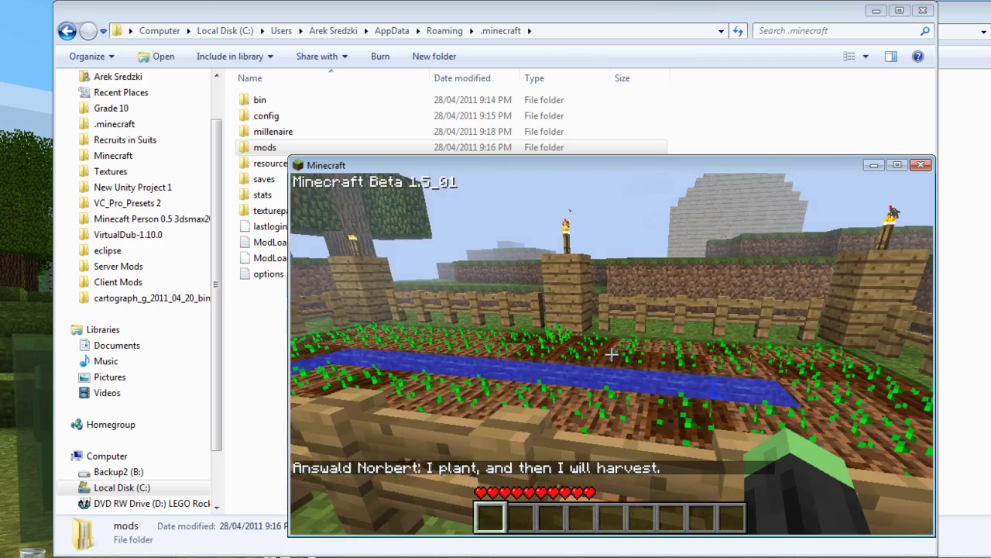
pyautogui.press('w')
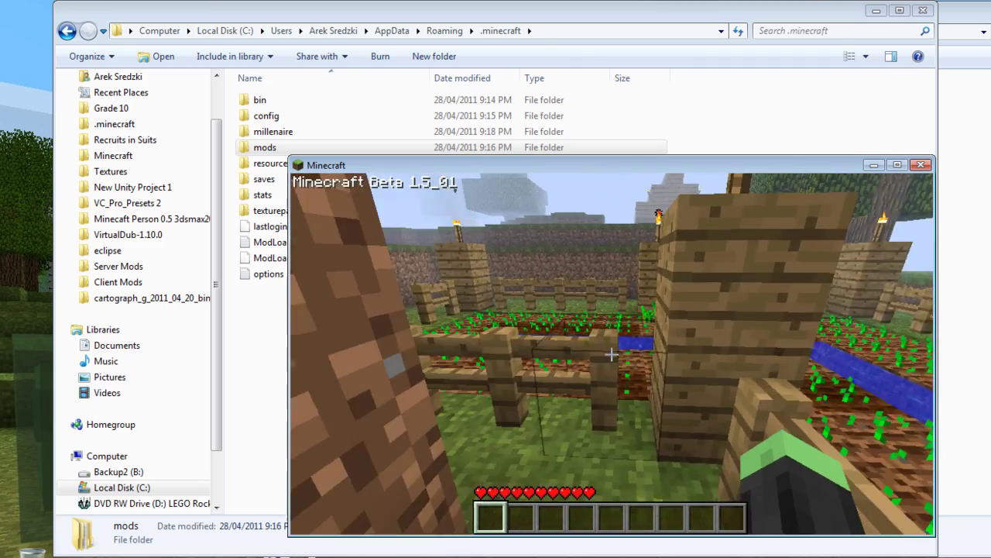
pyautogui.press('w')
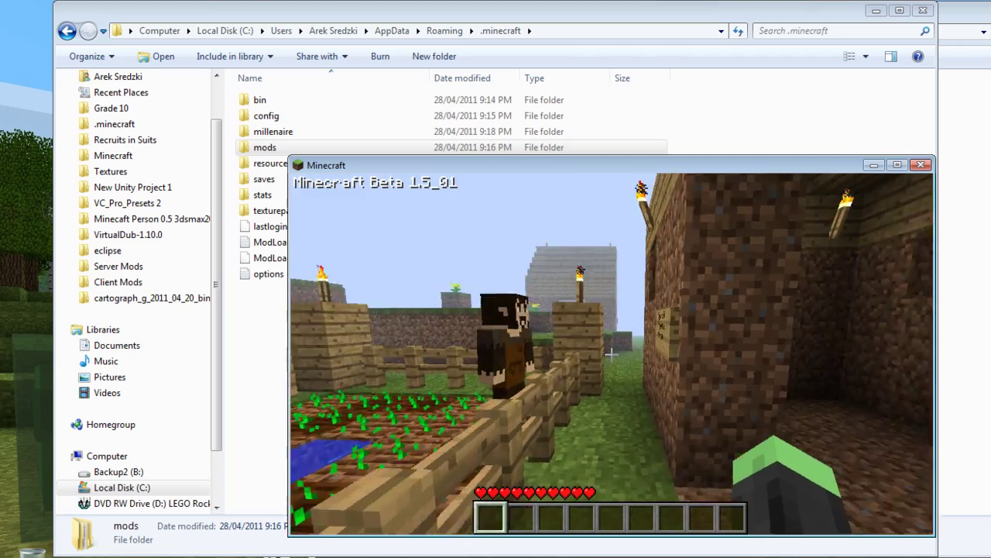
# Step: Walk around to the entrance of the next dirt-and-plank house and open the chest inside
pyautogui.press('w')
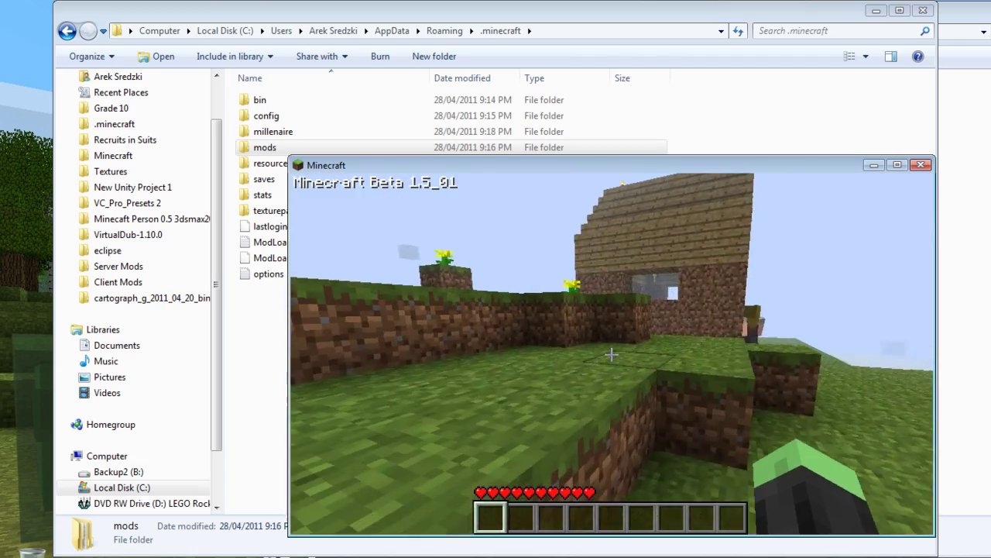
pyautogui.press('w')
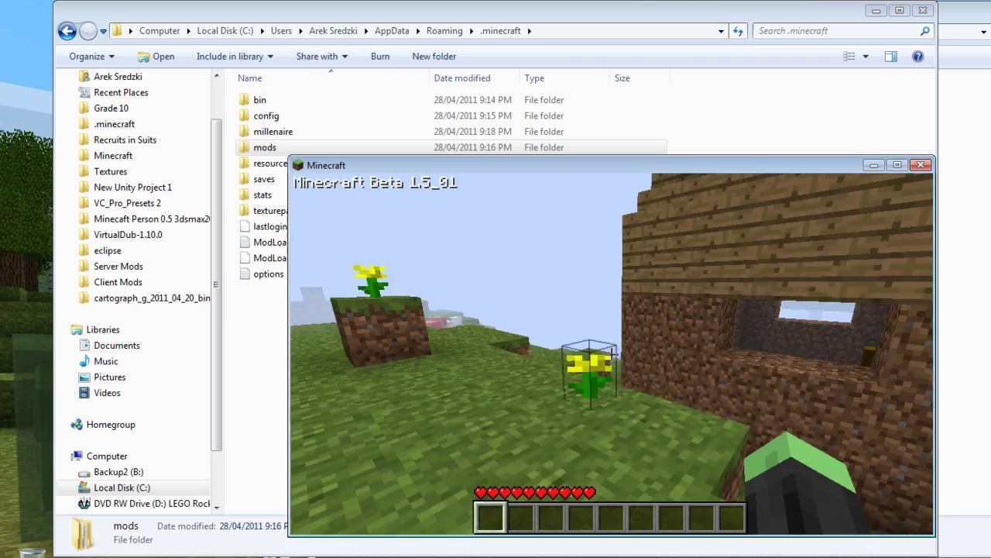
pyautogui.press('w')
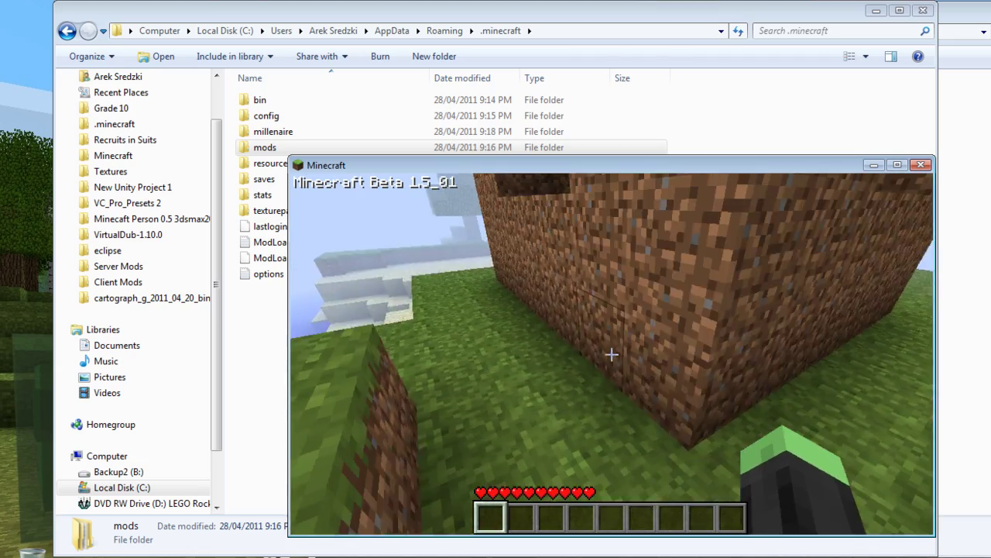
pyautogui.press('w')
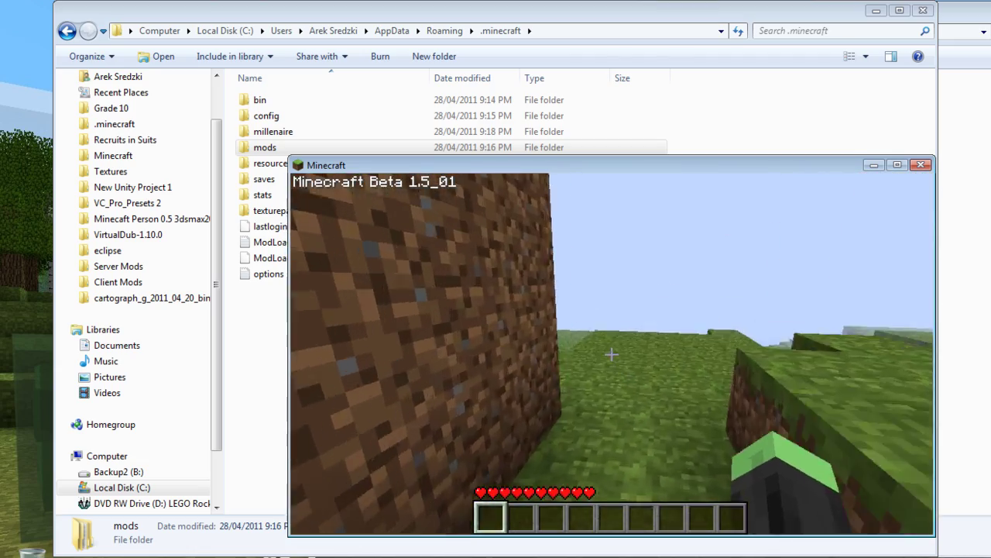
pyautogui.press('w')
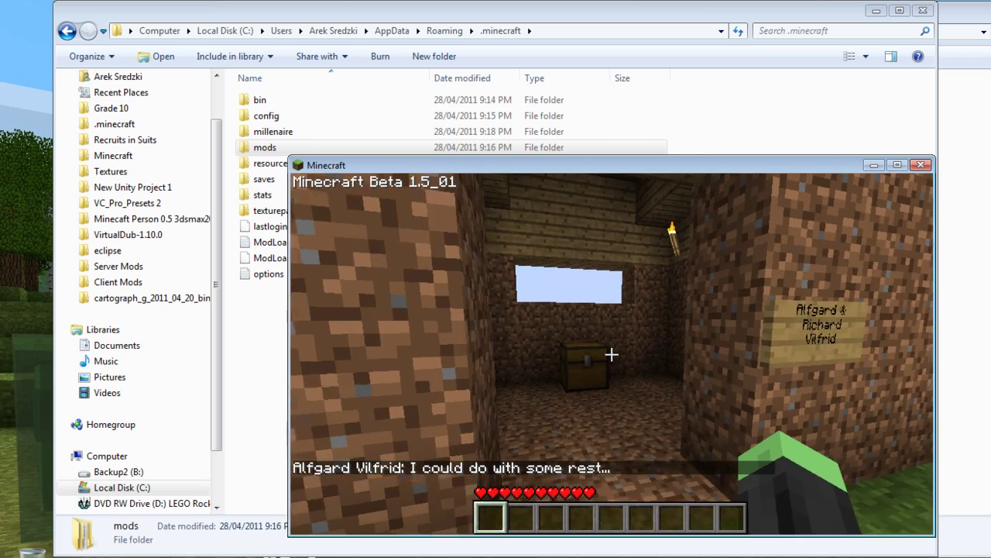
pyautogui.rightClick(611, 354)
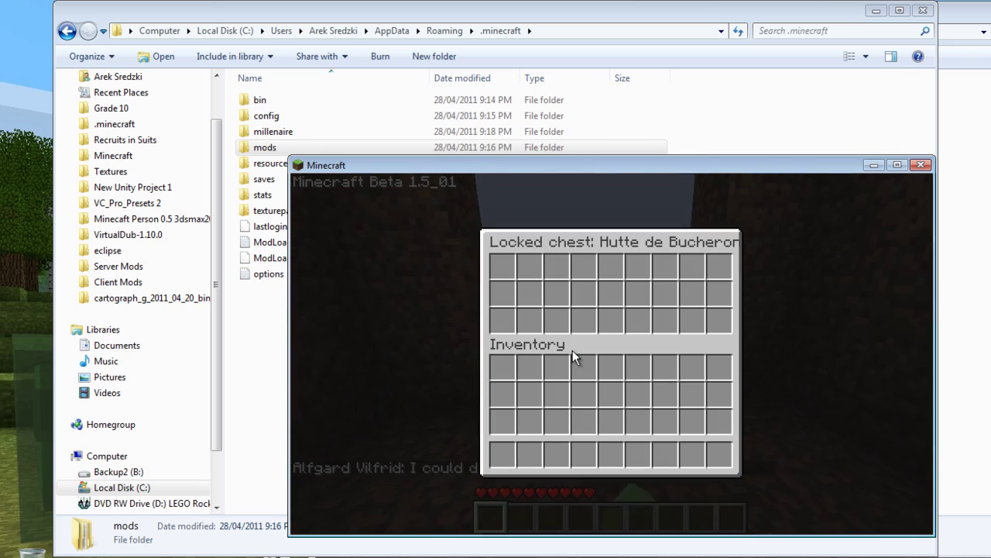
# Step: Close the chest, leave the dirt-and-plank house and walk across the village to the large gabled plank hall
pyautogui.press('Escape')
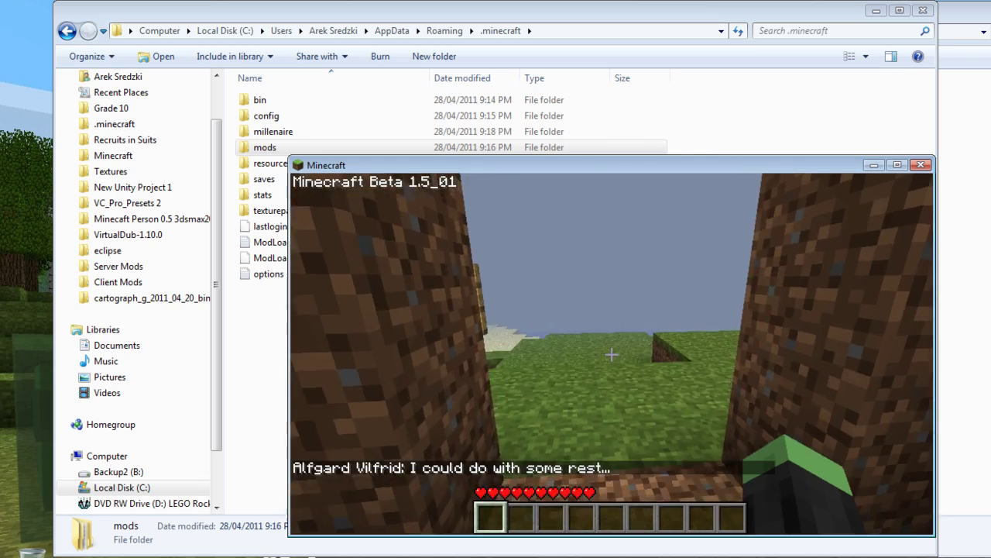
pyautogui.press('w')
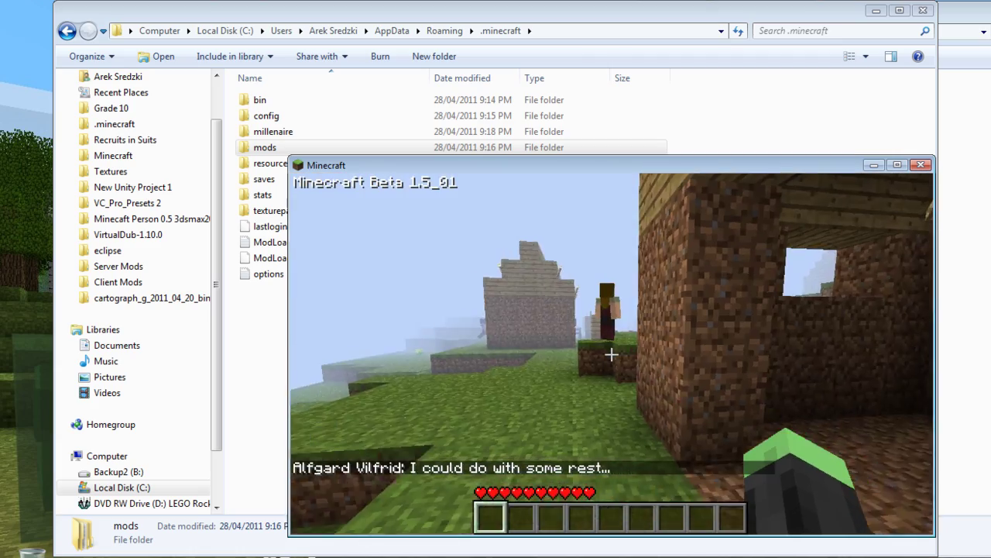
pyautogui.press('w')
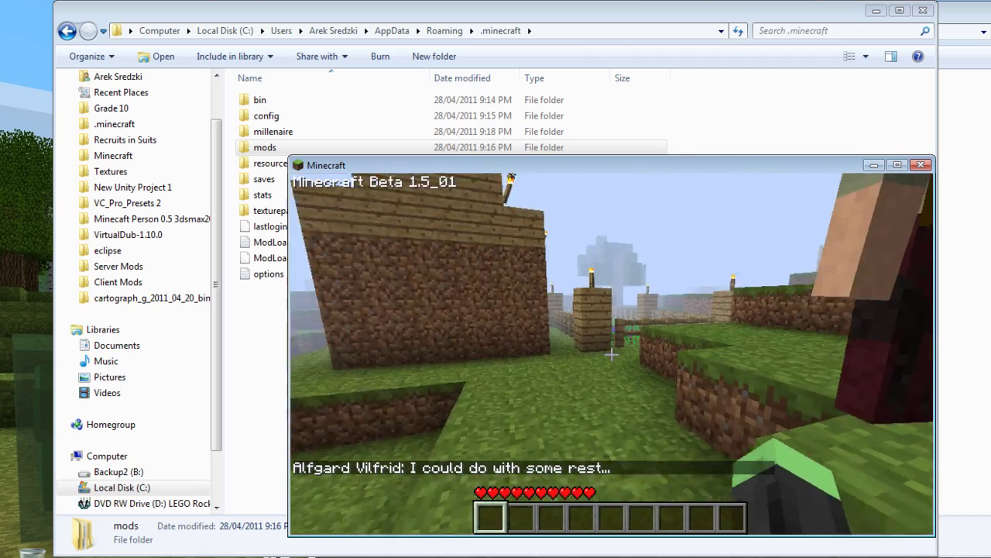
pyautogui.press('w')
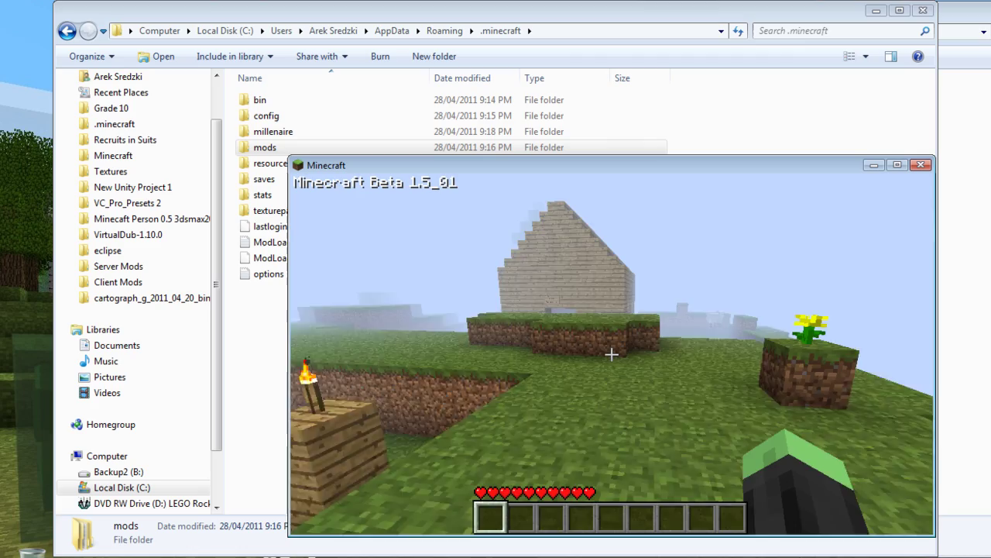
pyautogui.press('w')
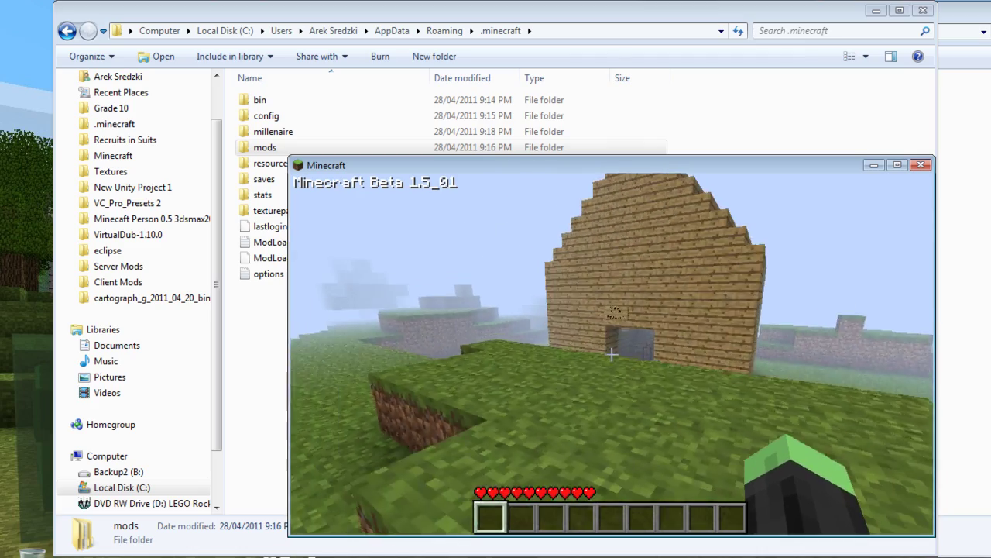
pyautogui.press('w')
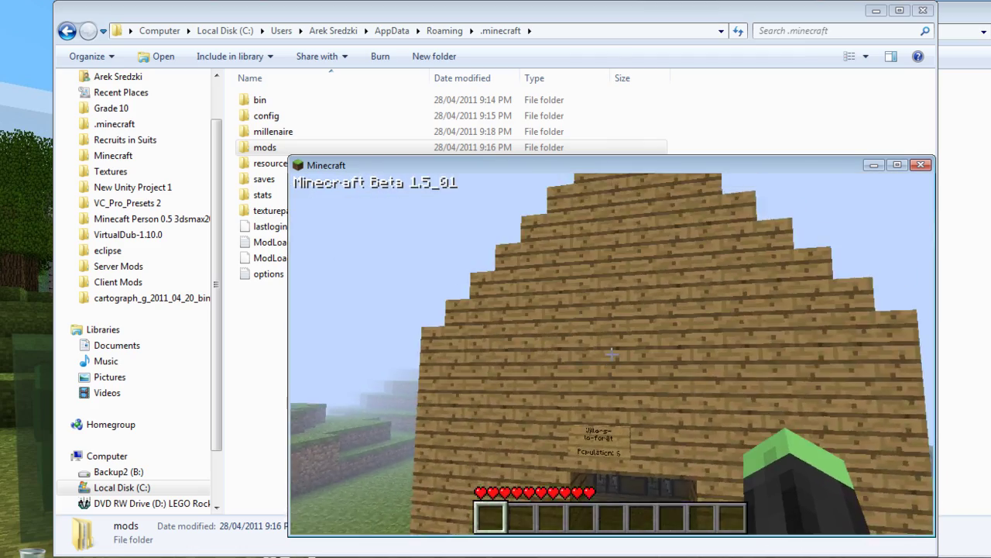
# Step: Enter the plank hall beneath the village name sign and read the project and resource signs above the chests
pyautogui.press('w')
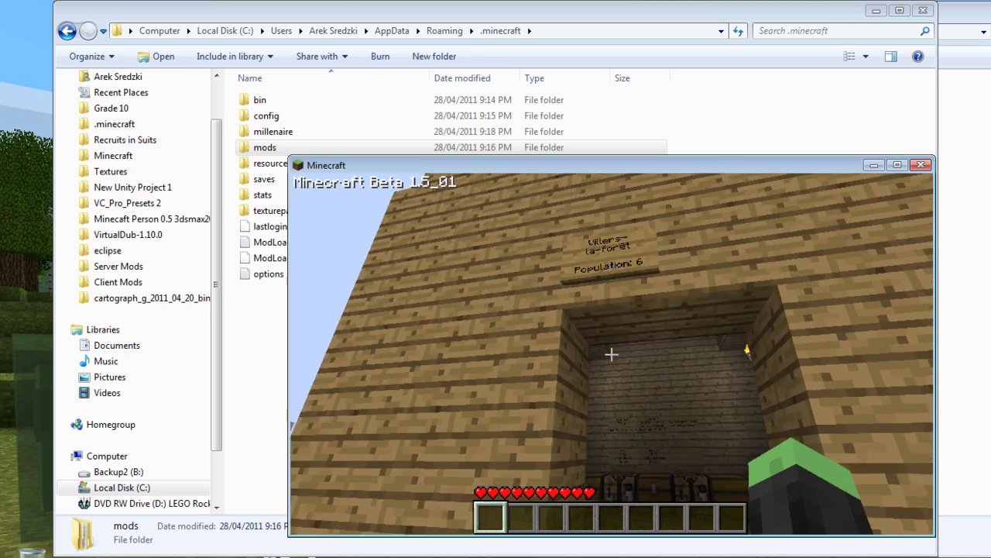
pyautogui.press('w')
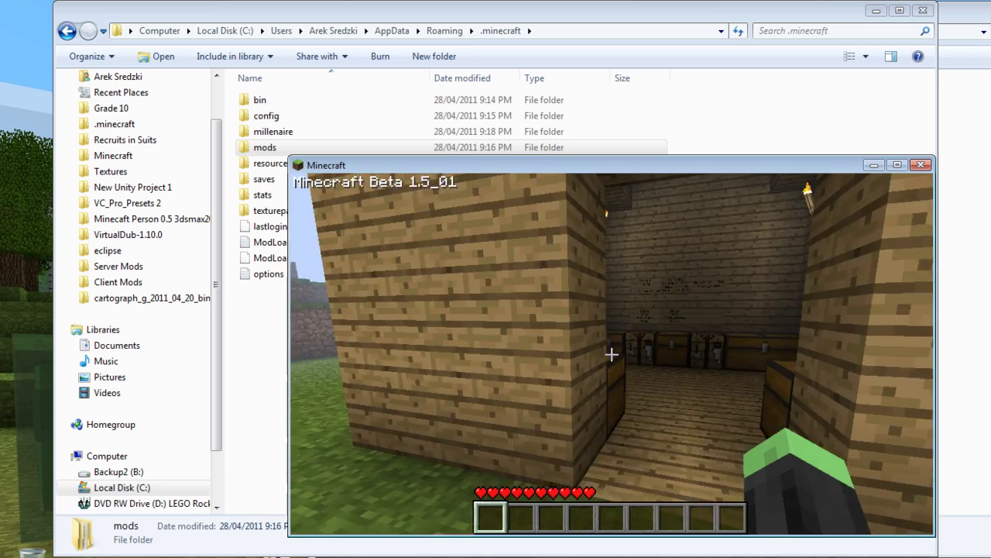
pyautogui.press('w')
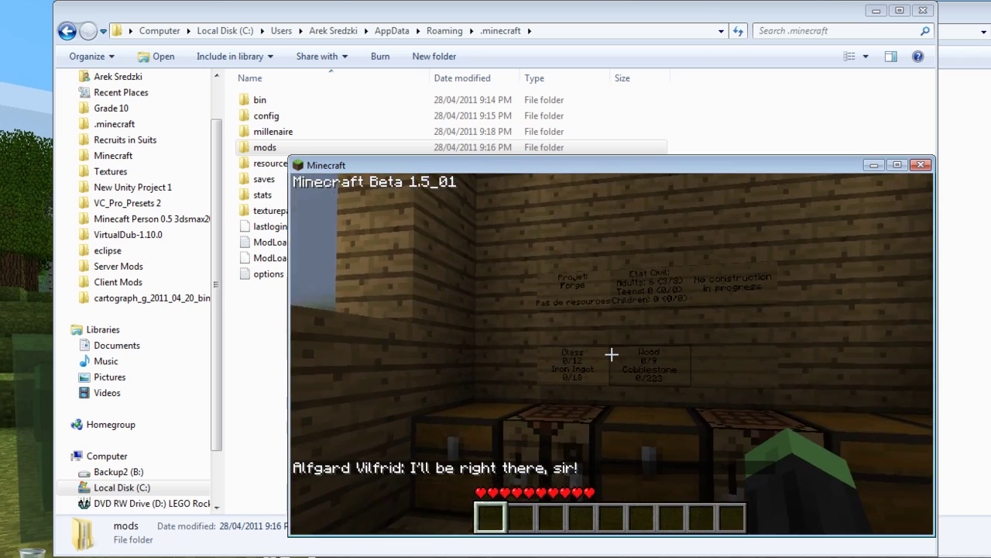
pyautogui.press('w')
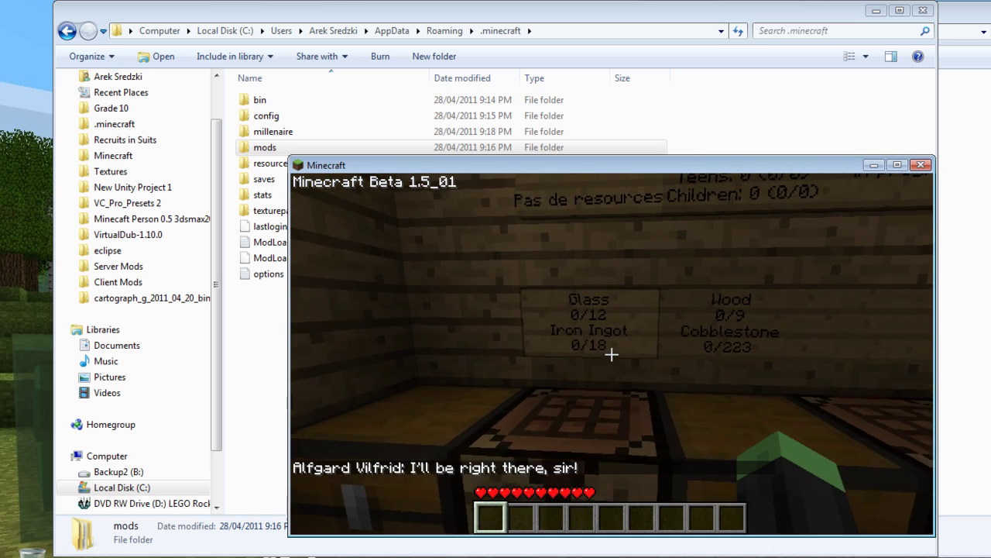
# Step: Look around the hall's interior at the large chests beside the entrance and move toward the doorway
pyautogui.moveTo(611, 354)
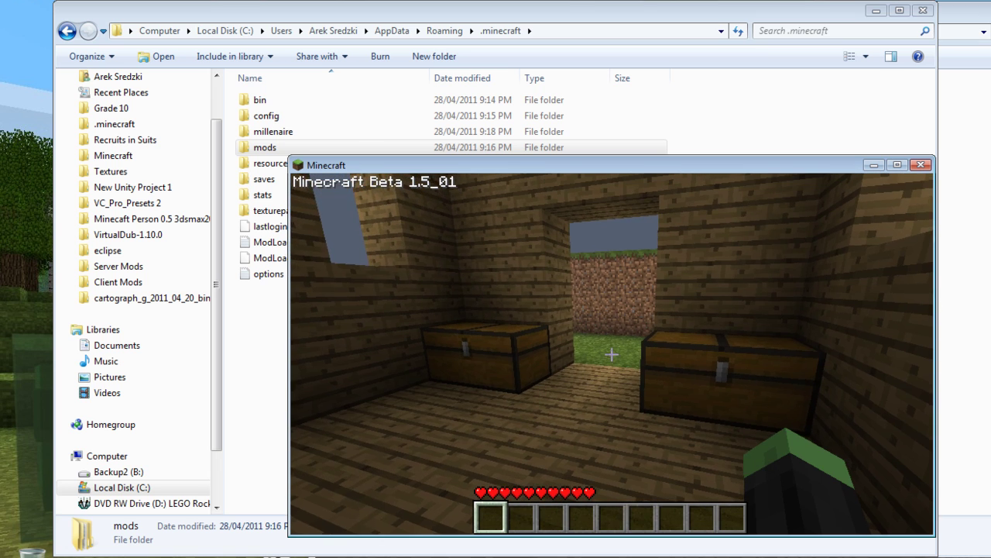
pyautogui.rightClick(612, 354)
pyautogui.press('Escape')
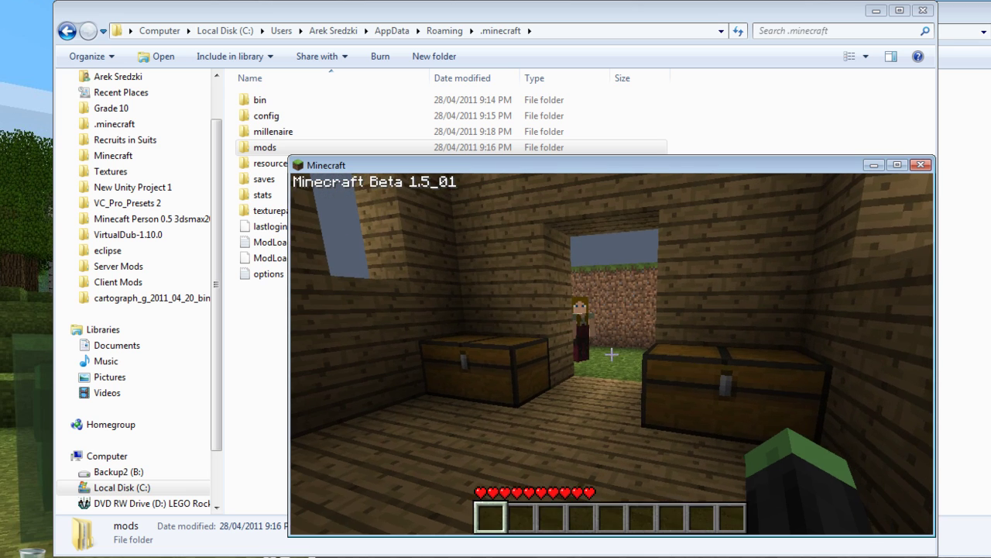
pyautogui.moveTo(611, 354)
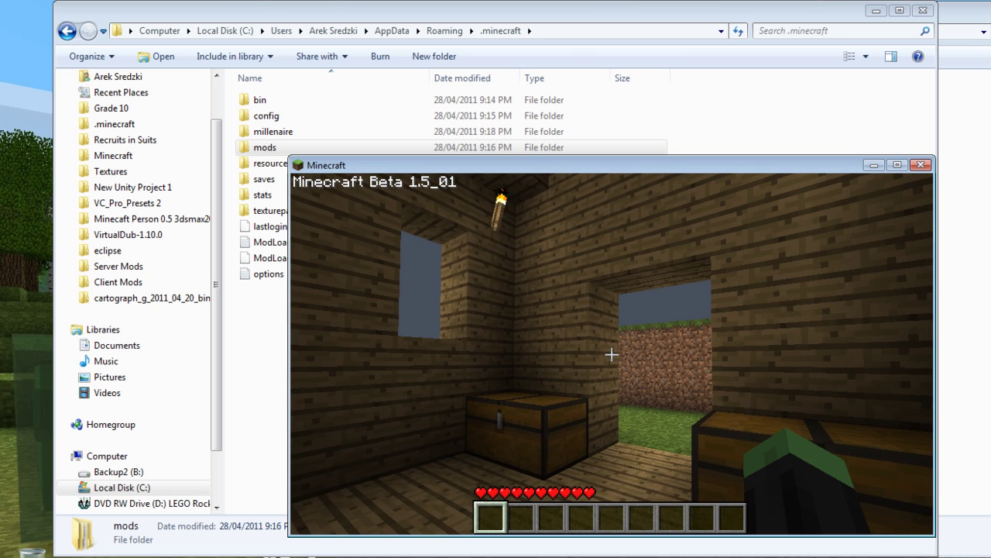
pyautogui.press('w')
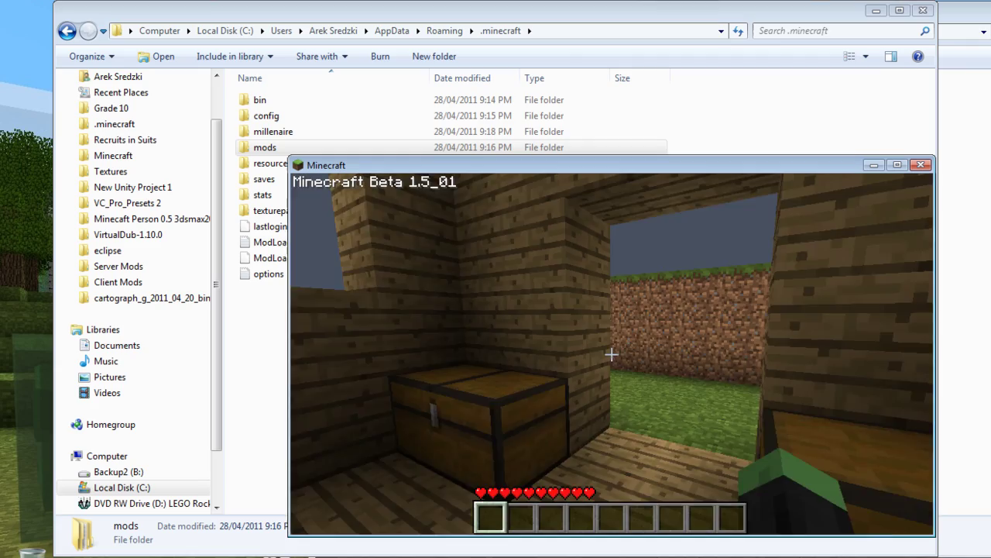